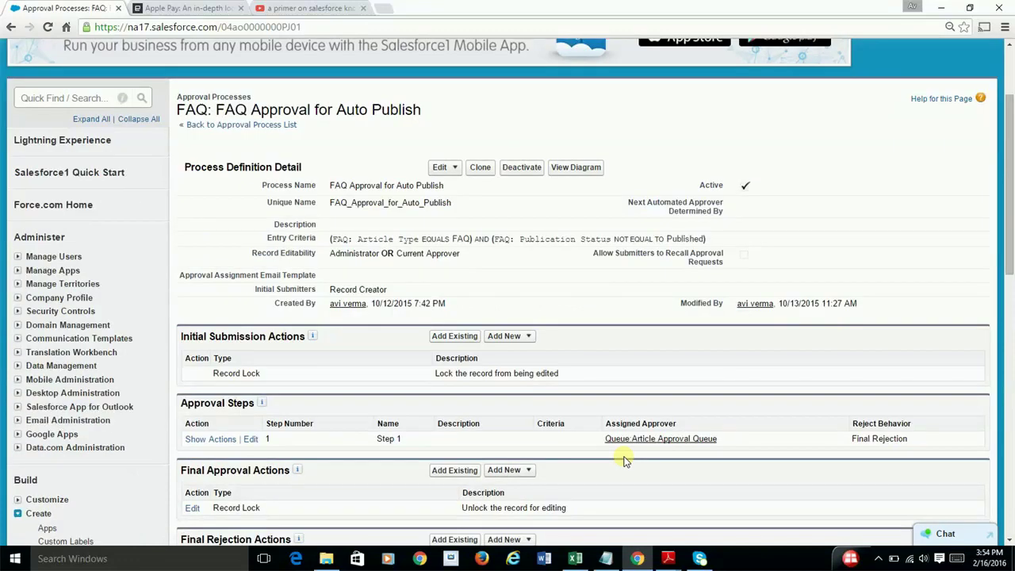
# Step: Scroll up the FAQ Approval for Auto Publish process page to its Approval Steps
pyautogui.scroll(2, 349, 252)
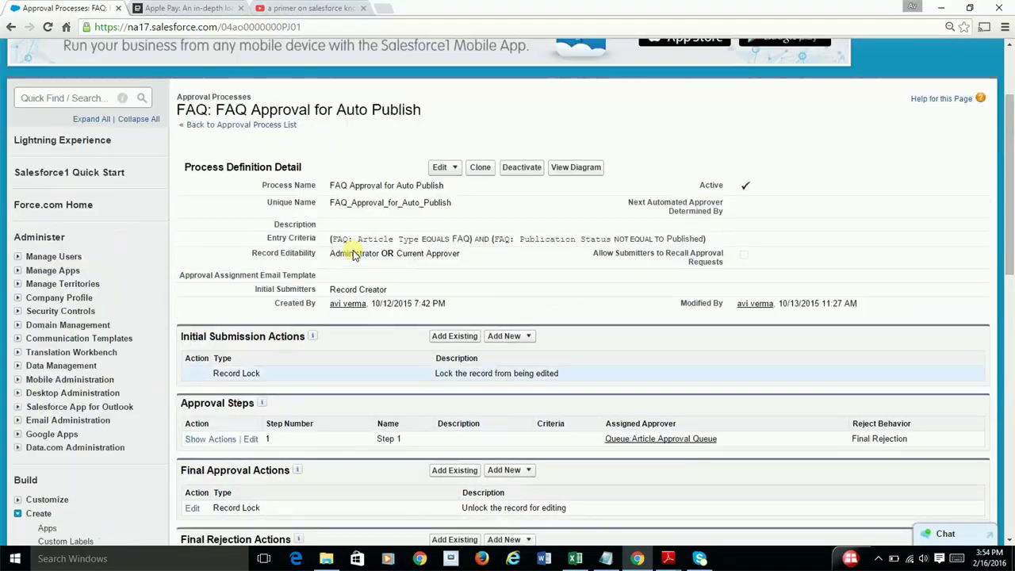
# Step: Show Step 1's actions and open the FAQ Published After Approval knowledge action
pyautogui.click(198, 439)
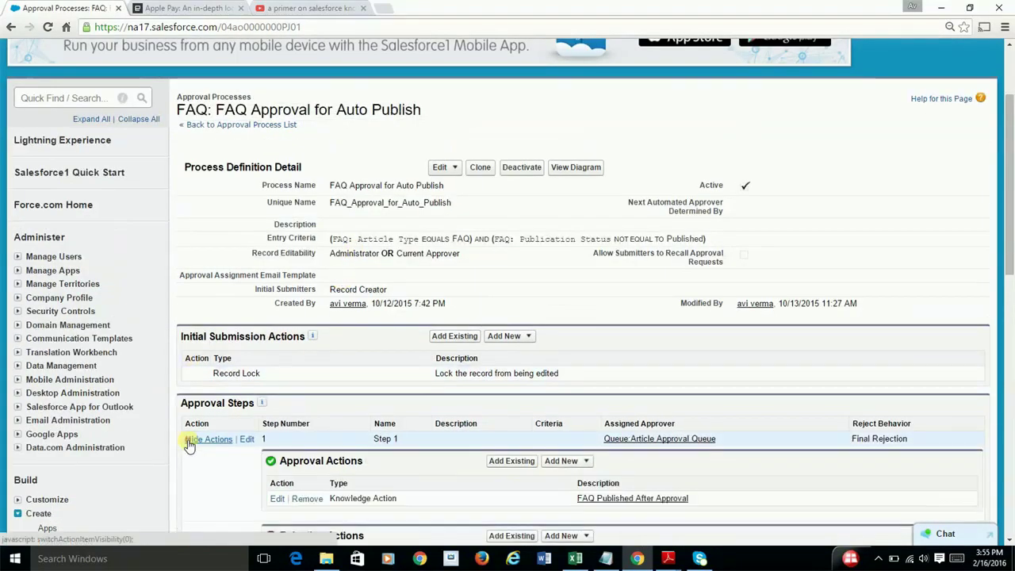
pyautogui.scroll(-2, 634, 451)
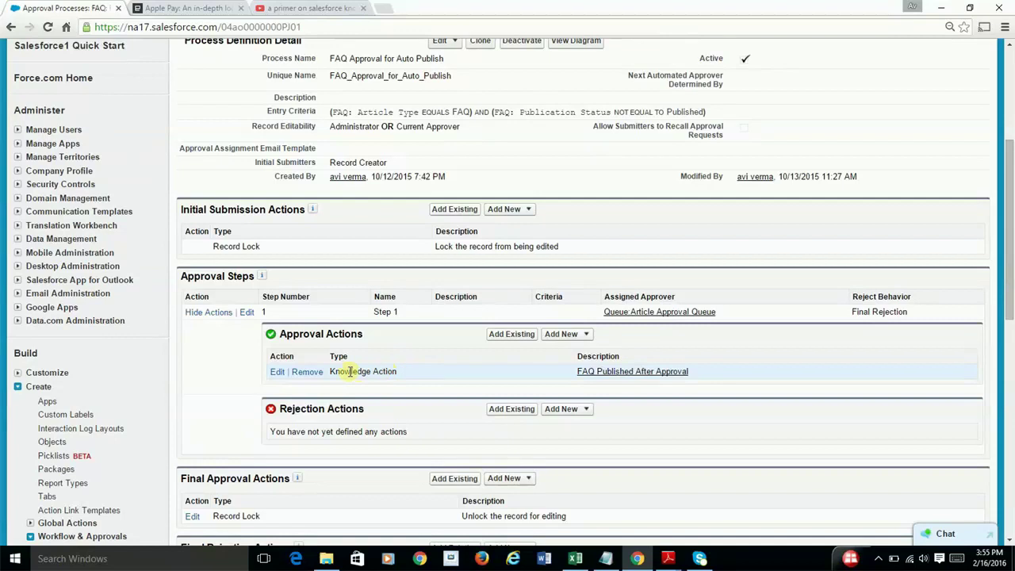
pyautogui.click(593, 372)
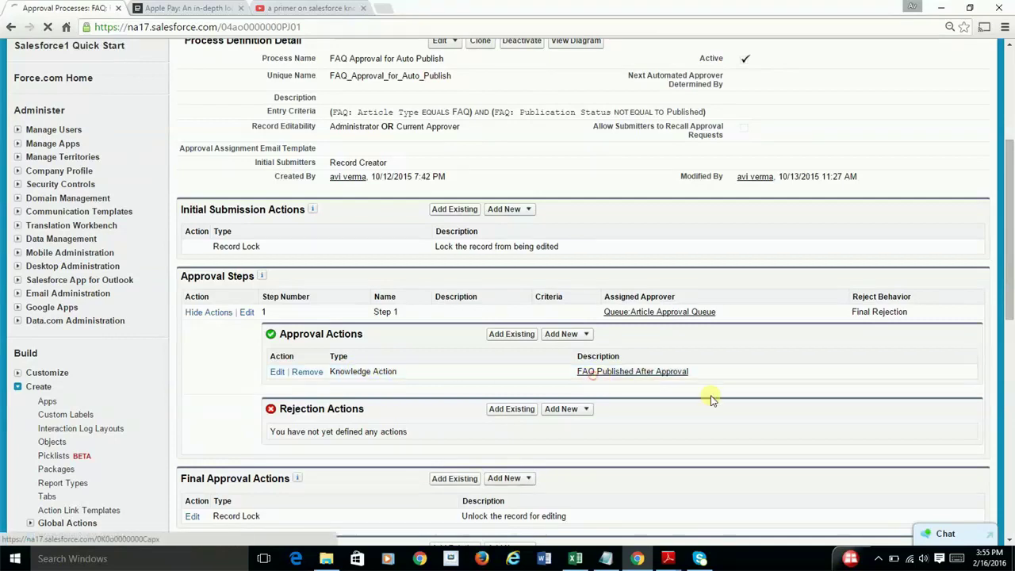
pyautogui.scroll(-3, 681, 404)
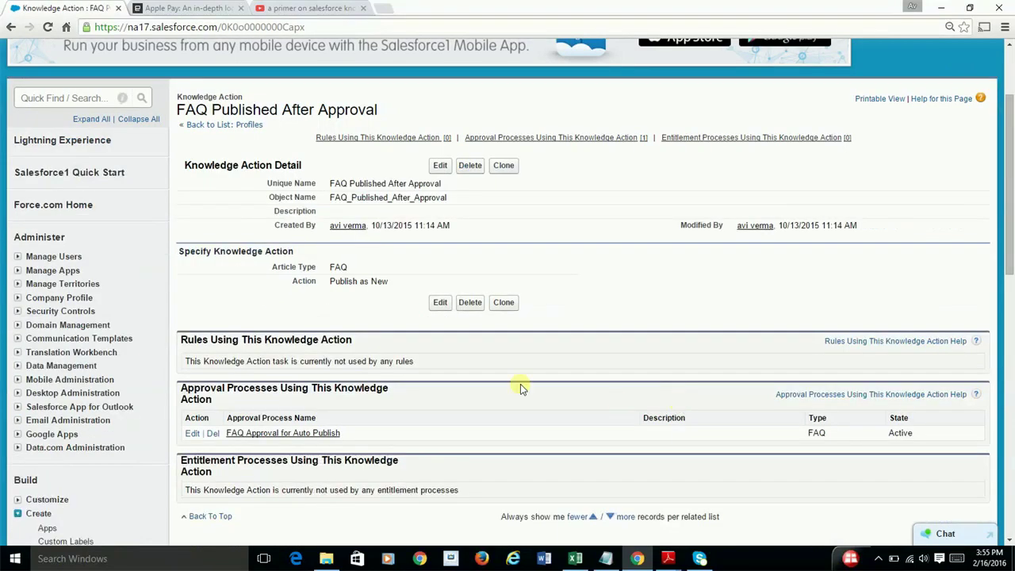
# Step: Review the action's publish options in edit mode, then cancel, leaving it Publish as New
pyautogui.click(440, 303)
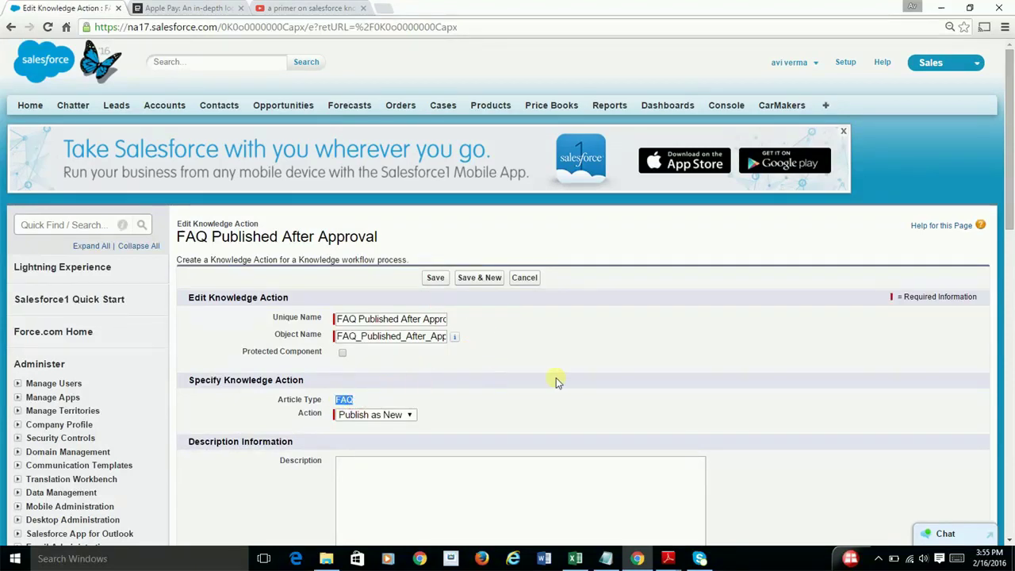
pyautogui.scroll(-3, 555, 382)
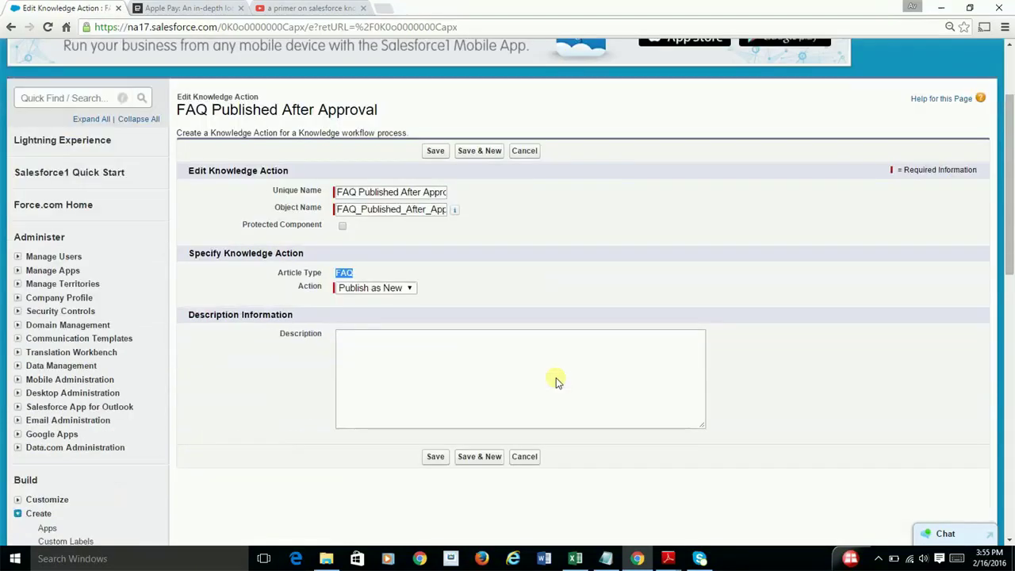
pyautogui.click(402, 290)
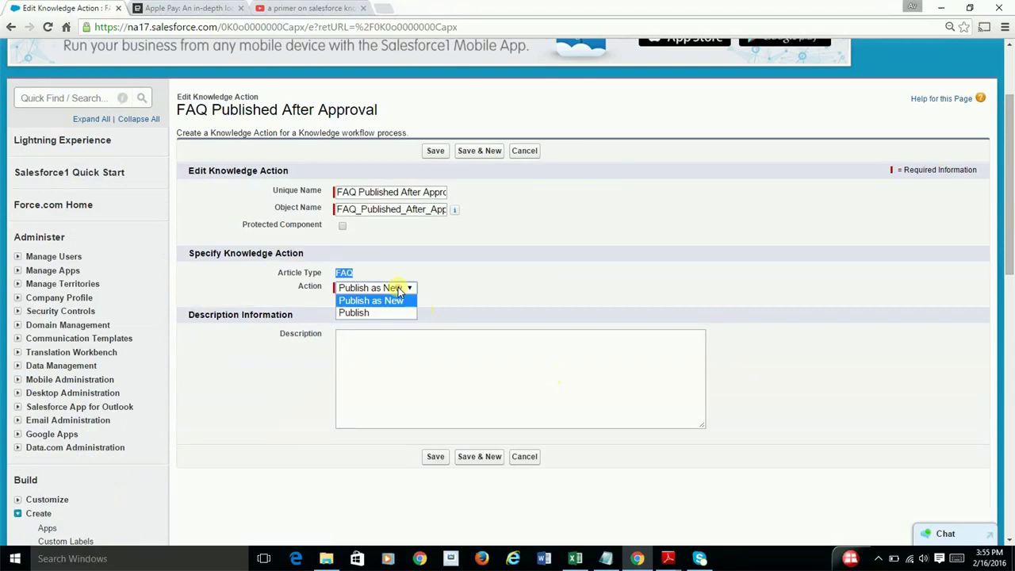
pyautogui.click(525, 460)
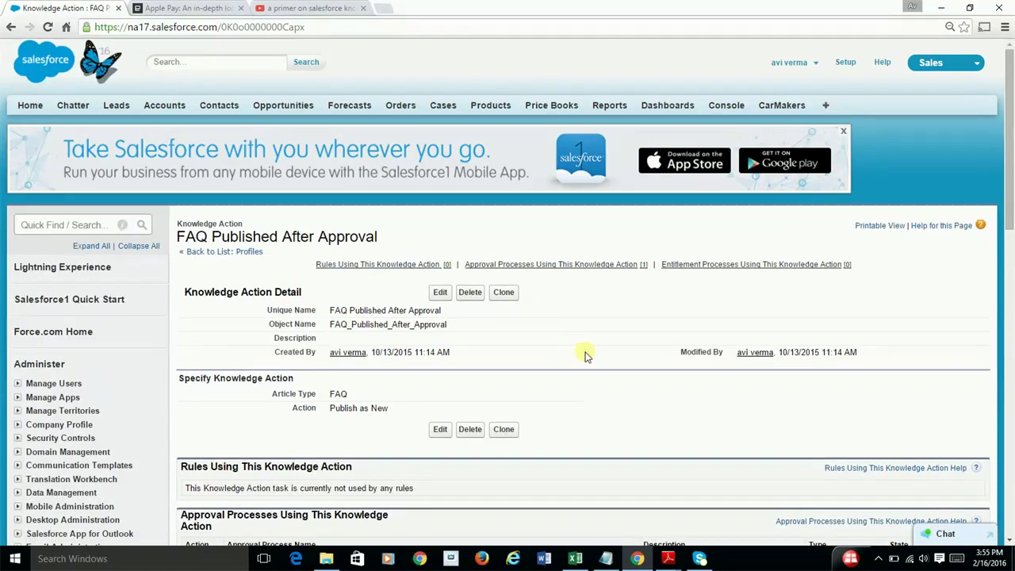
pyautogui.scroll(-2, 593, 359)
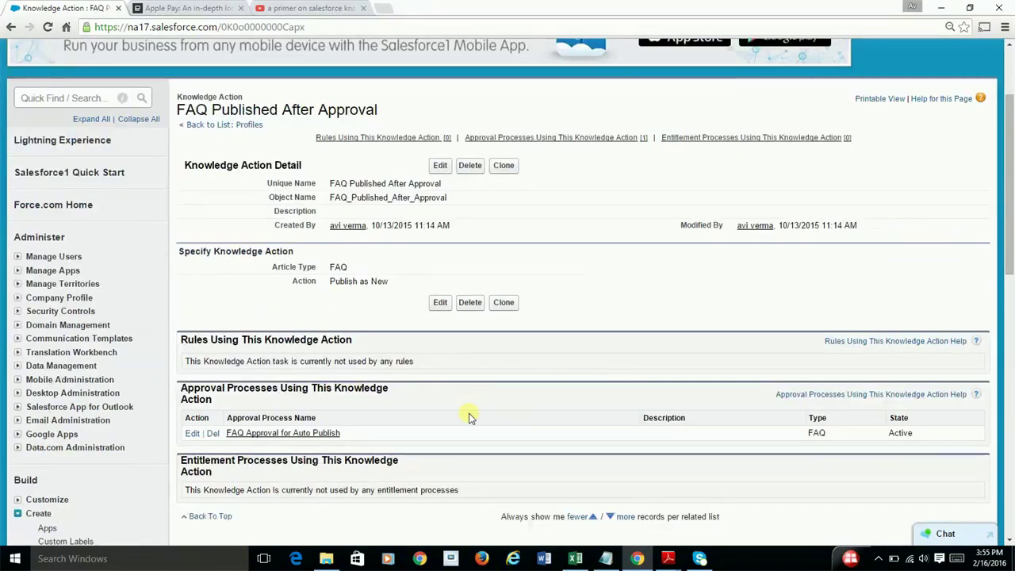
# Step: Return to the FAQ Approval for Auto Publish process, scroll through it, and filter Setup by 'work'
pyautogui.click(283, 432)
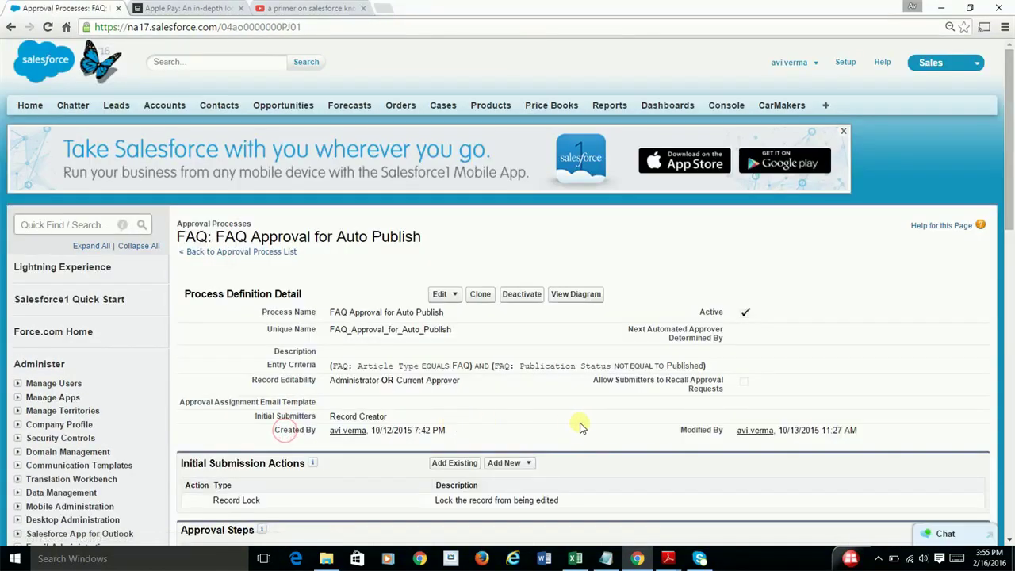
pyautogui.scroll(-2, 781, 432)
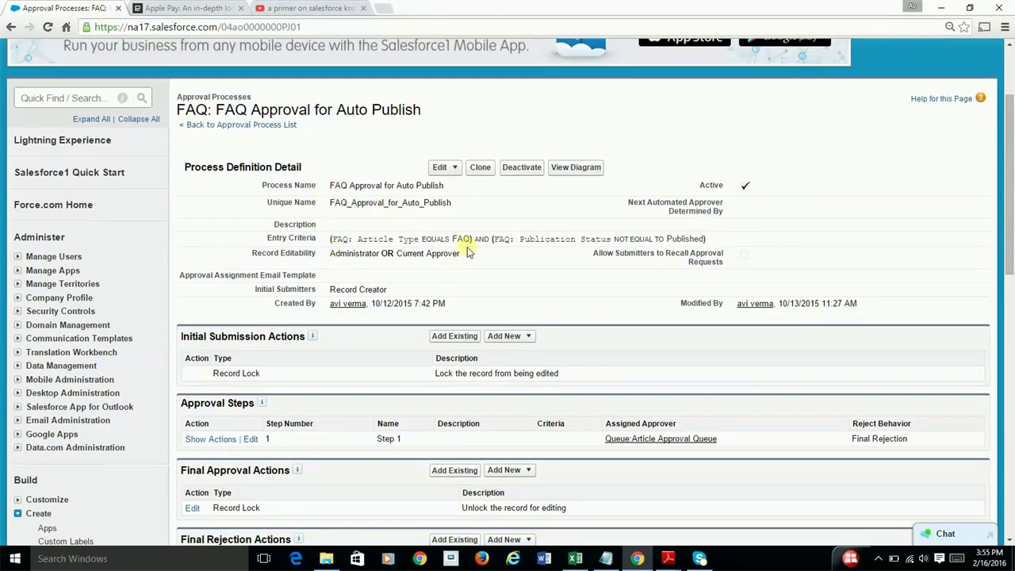
pyautogui.scroll(-2, 822, 328)
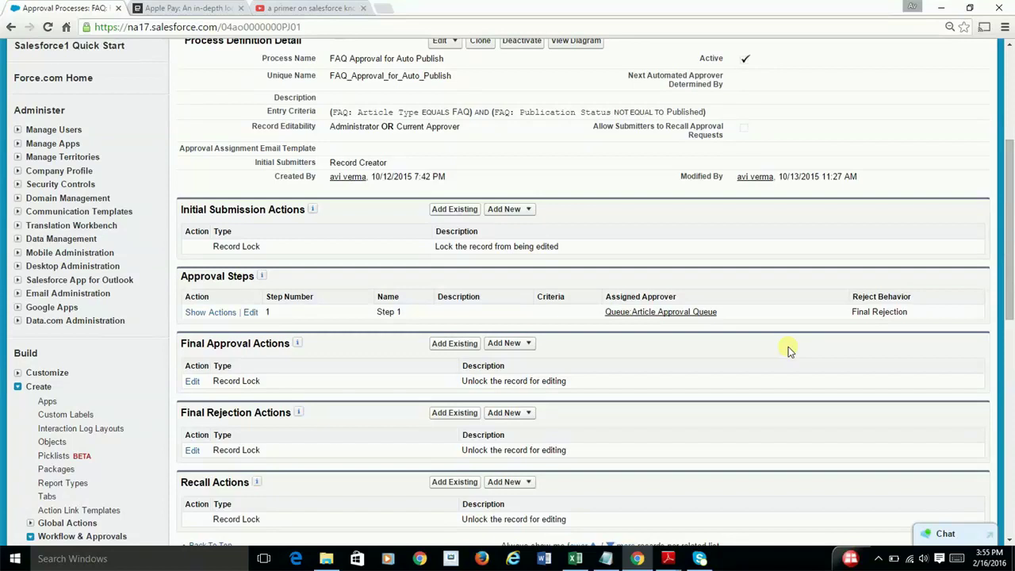
pyautogui.scroll(2, 788, 346)
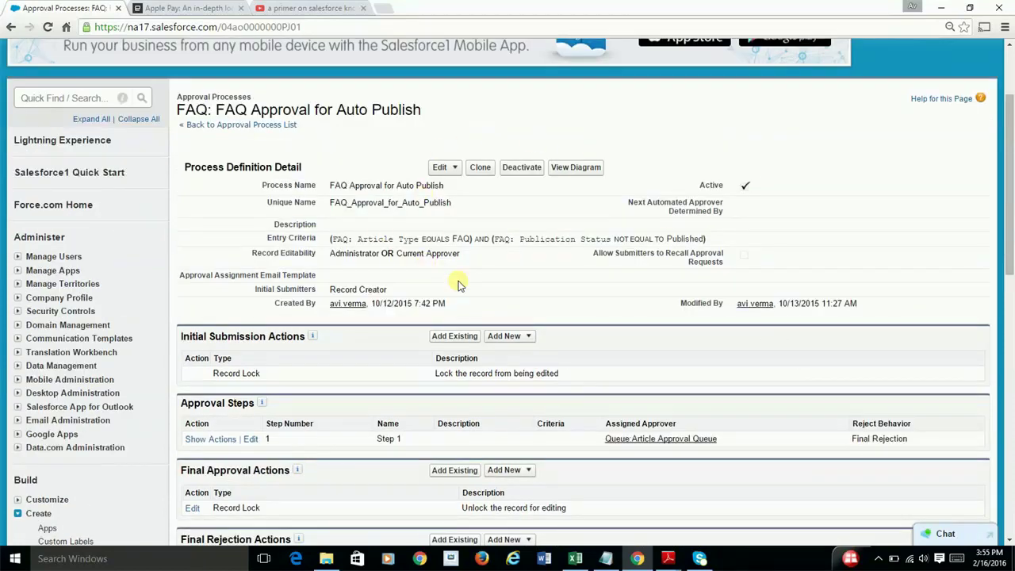
pyautogui.click(93, 99)
pyautogui.write('workf')
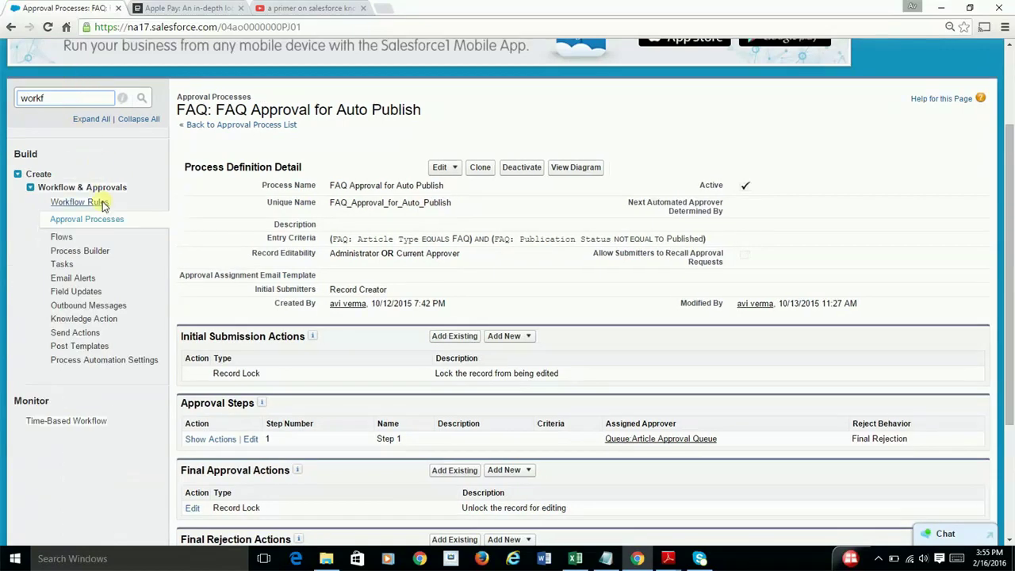
# Step: Open the send-email-on-FAQ-articles rule from the Workflow Rules list
pyautogui.click(86, 206)
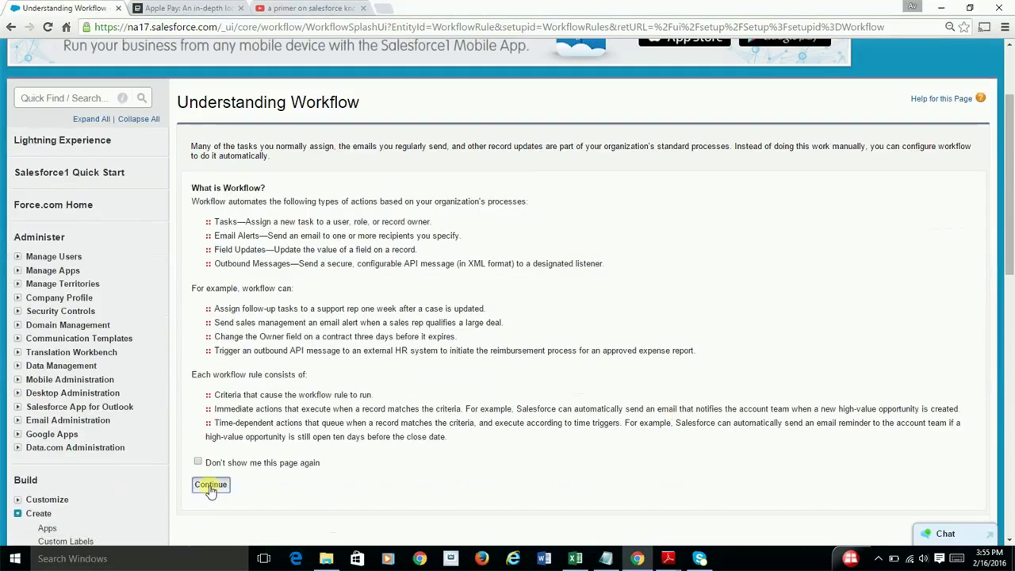
pyautogui.click(203, 484)
pyautogui.scroll(-2, 712, 421)
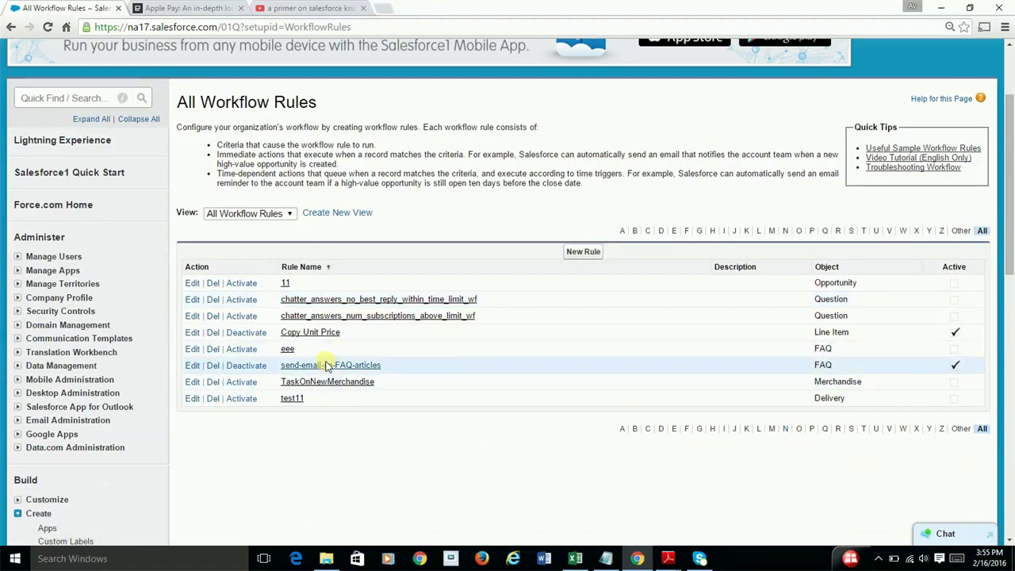
pyautogui.click(329, 491)
pyautogui.scroll(-2, 555, 382)
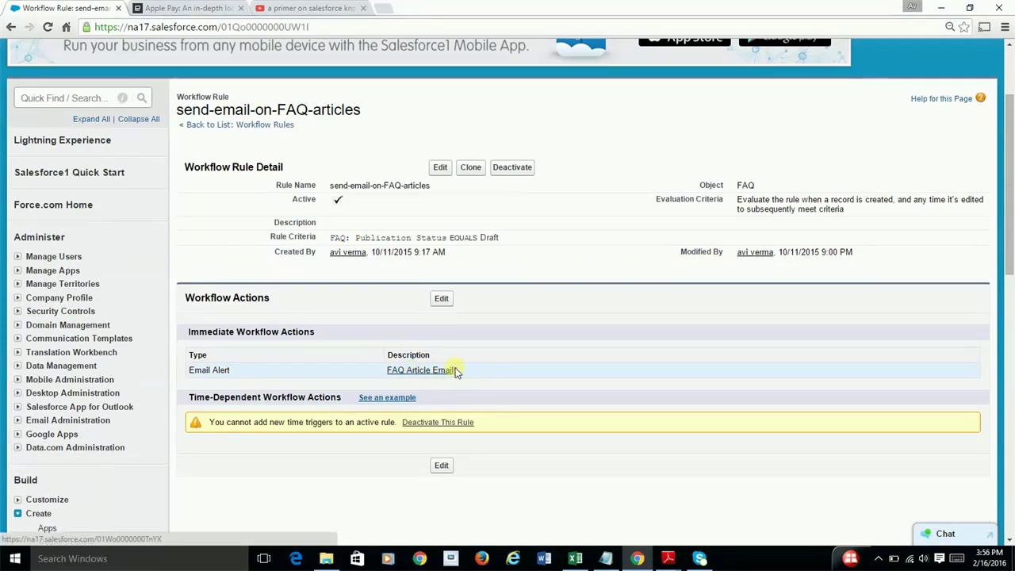
# Step: Highlight the rule's criteria, including Publication Status EQUALS Draft
pyautogui.moveTo(509, 240); pyautogui.dragTo(327, 236)
pyautogui.click(516, 242)
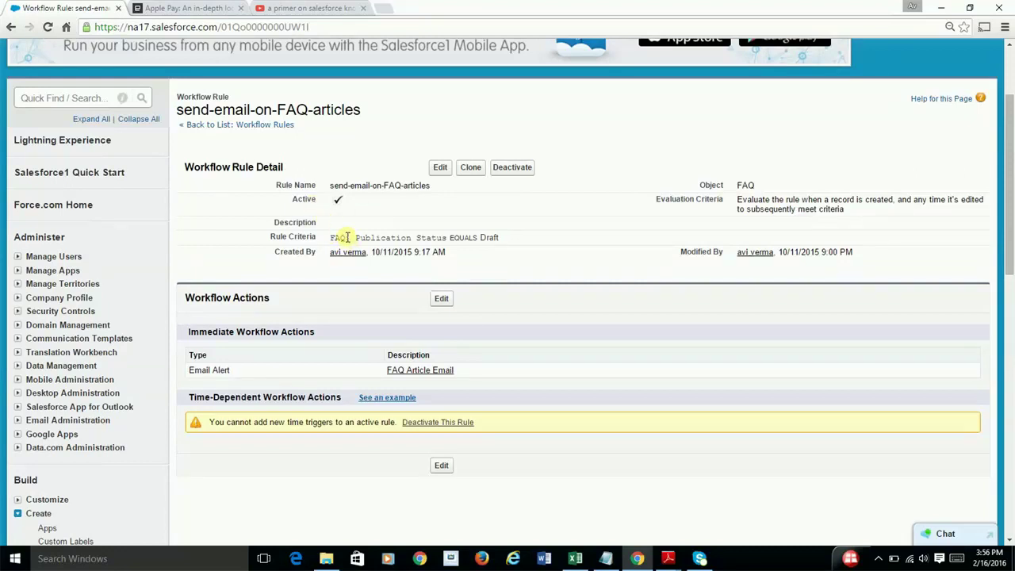
pyautogui.moveTo(358, 238); pyautogui.dragTo(506, 237)
pyautogui.click(514, 238)
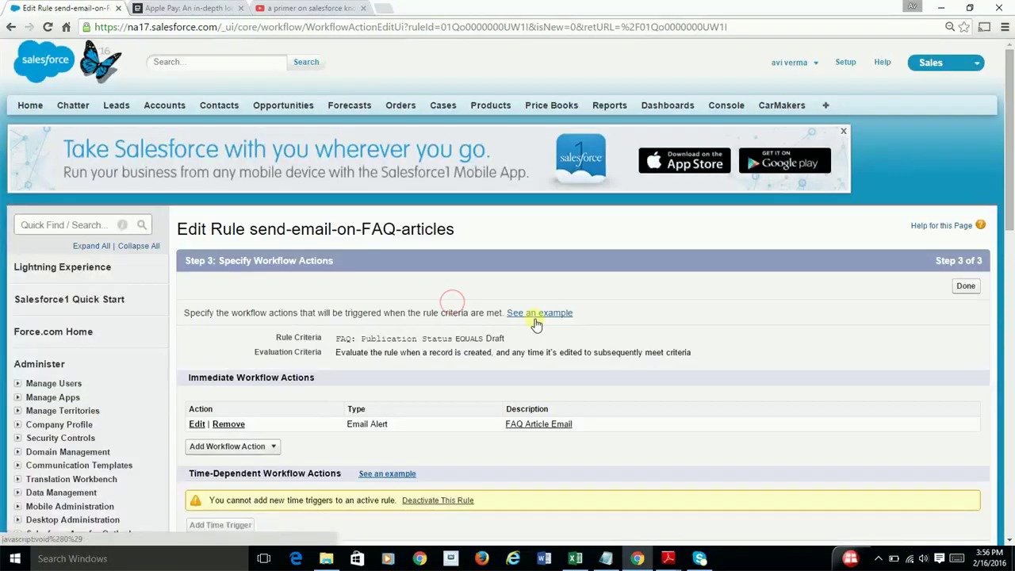
pyautogui.scroll(-3, 537, 322)
pyautogui.click(276, 195)
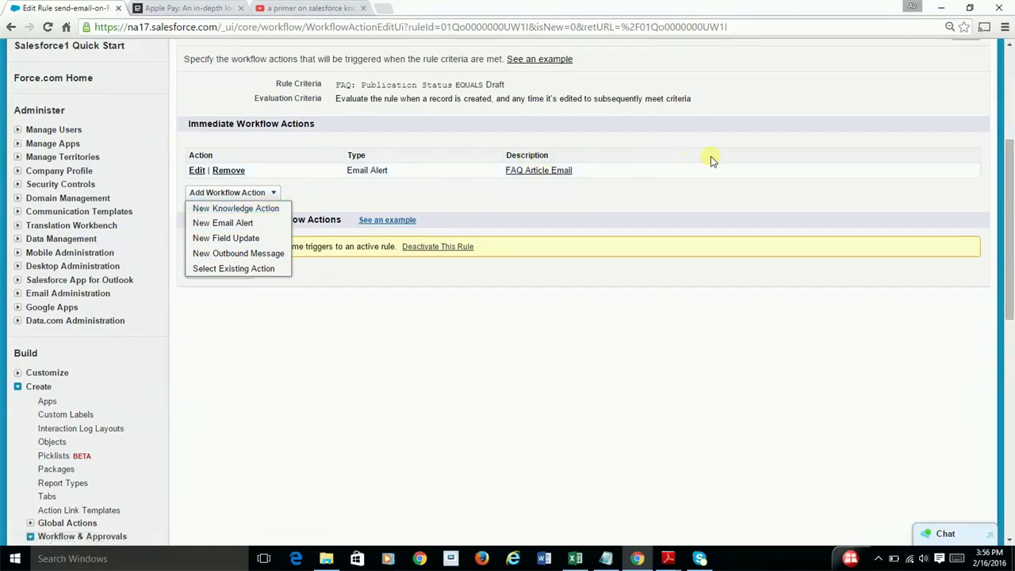
pyautogui.scroll(2, 710, 161)
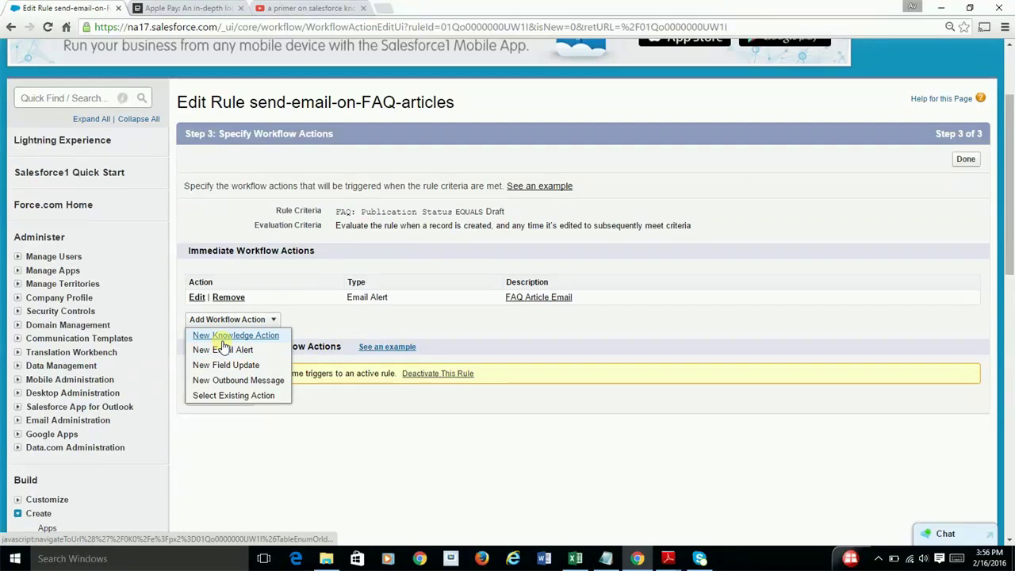
pyautogui.click(596, 422)
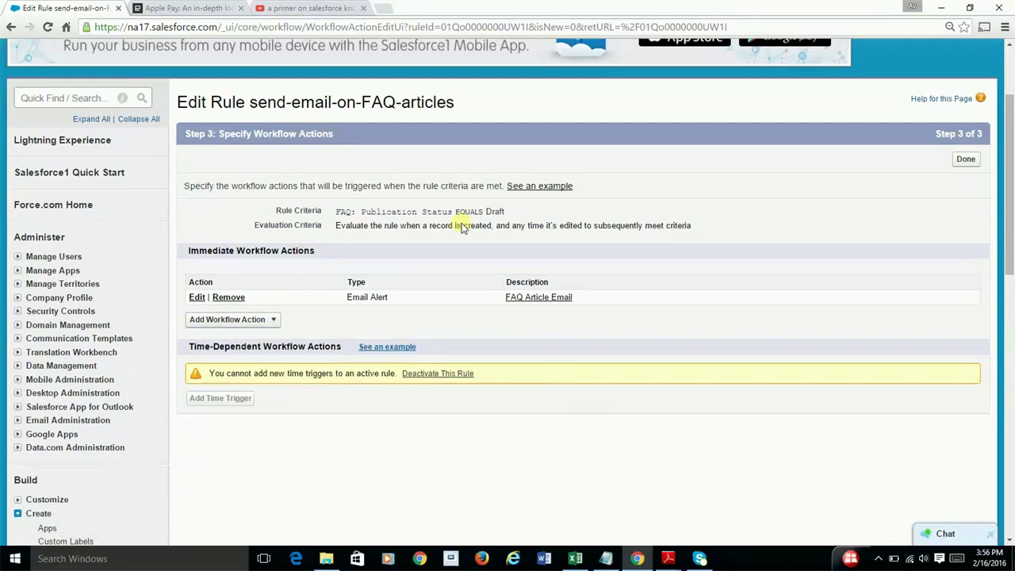
pyautogui.hotkey('alt', 'Tab')
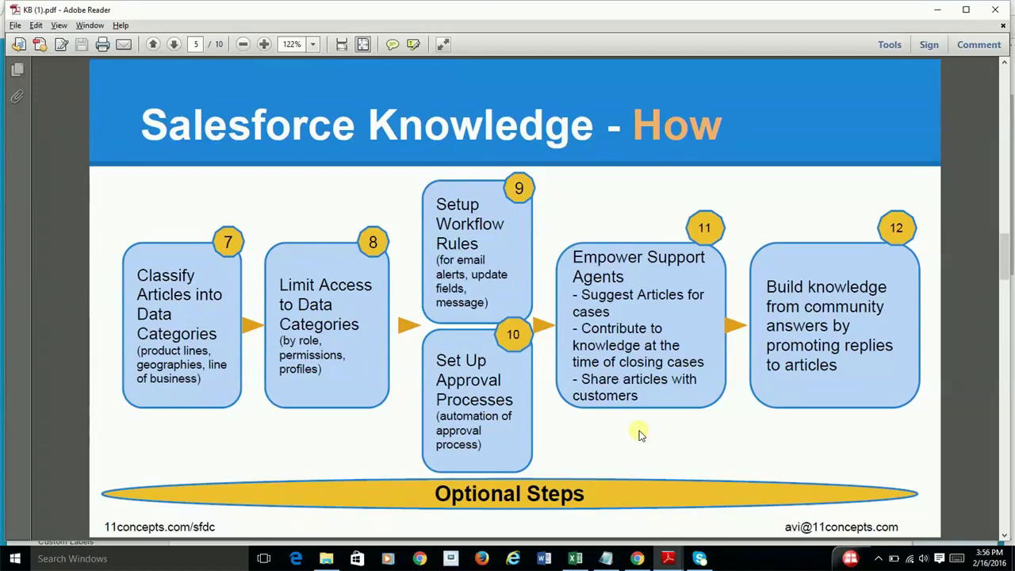
pyautogui.hotkey('alt', 'Tab')
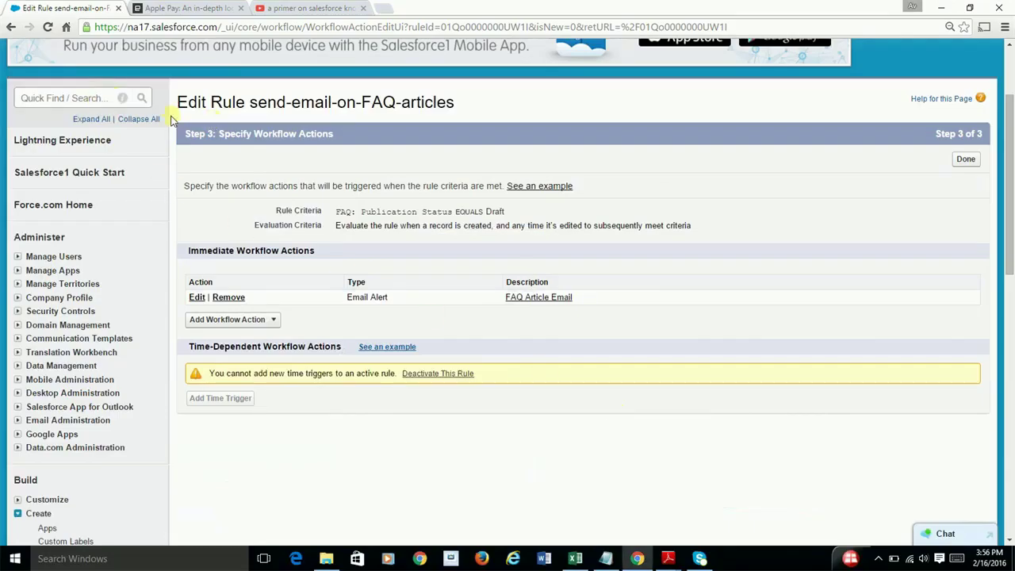
# Step: Search Setup for 'know' and open Knowledge Settings
pyautogui.click(79, 94)
pyautogui.write('know')
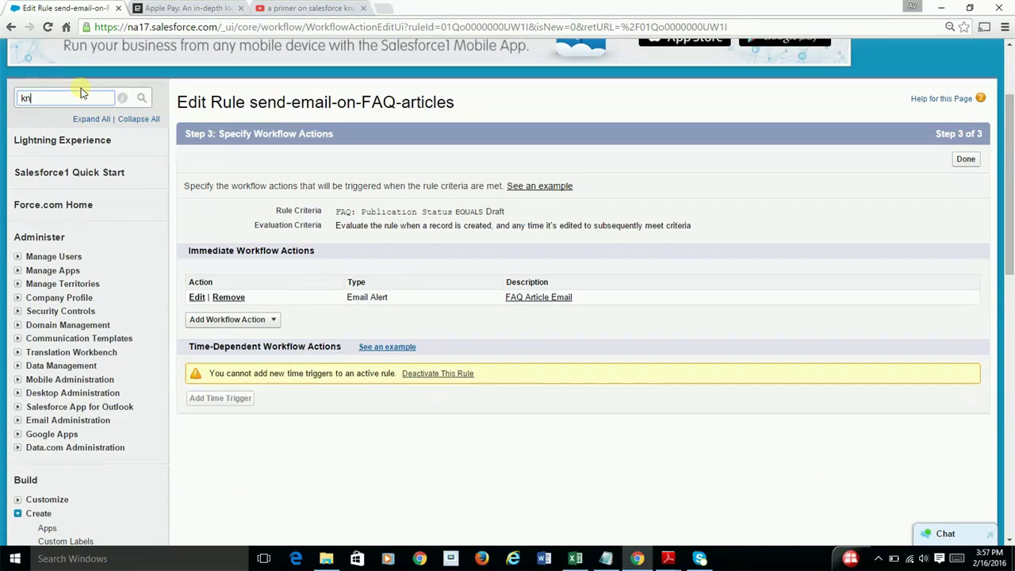
pyautogui.click(86, 310)
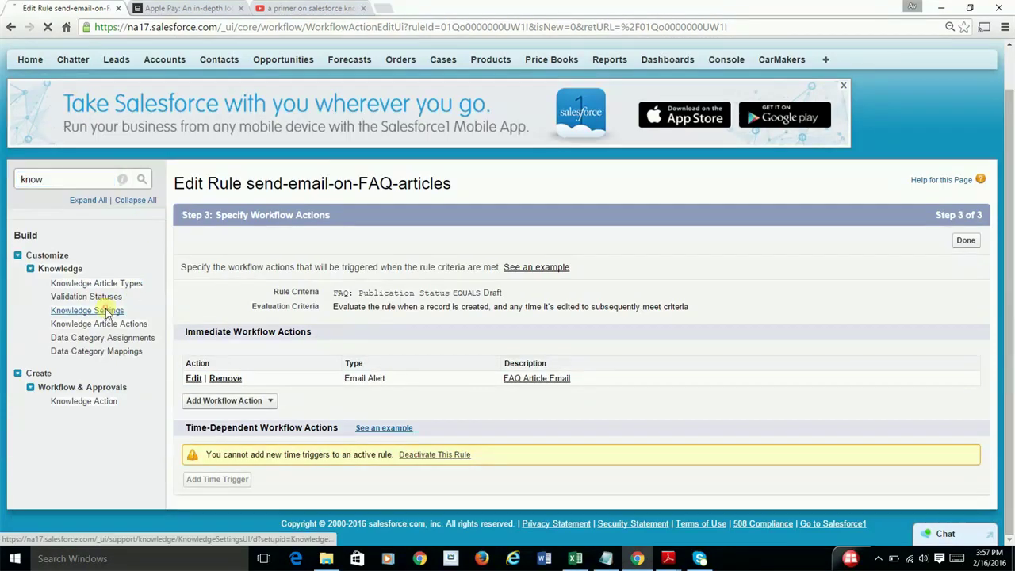
pyautogui.scroll(-3, 523, 384)
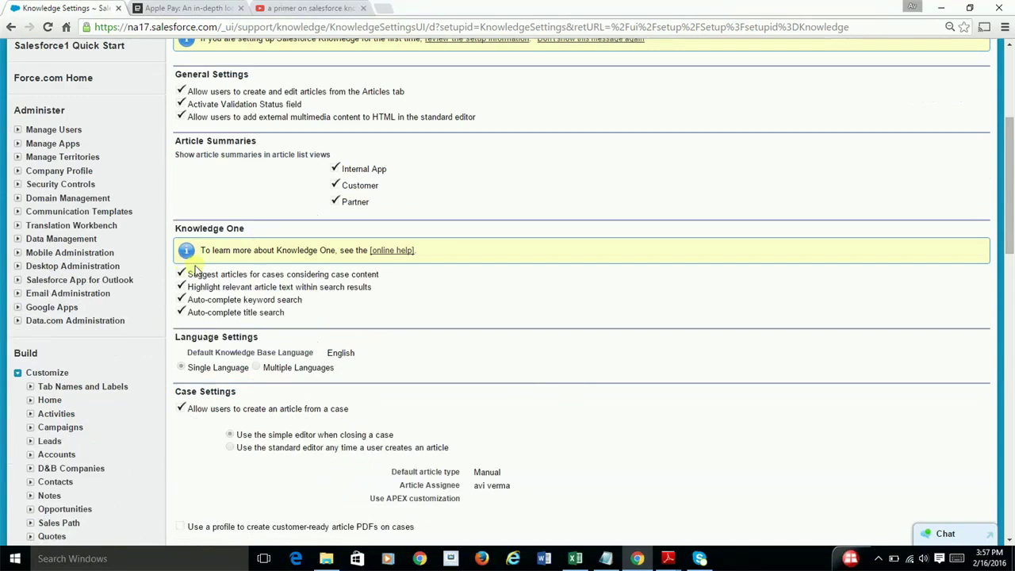
# Step: Highlight the 'Suggest articles for cases considering case content' option, then scroll back up
pyautogui.moveTo(190, 273); pyautogui.dragTo(380, 274)
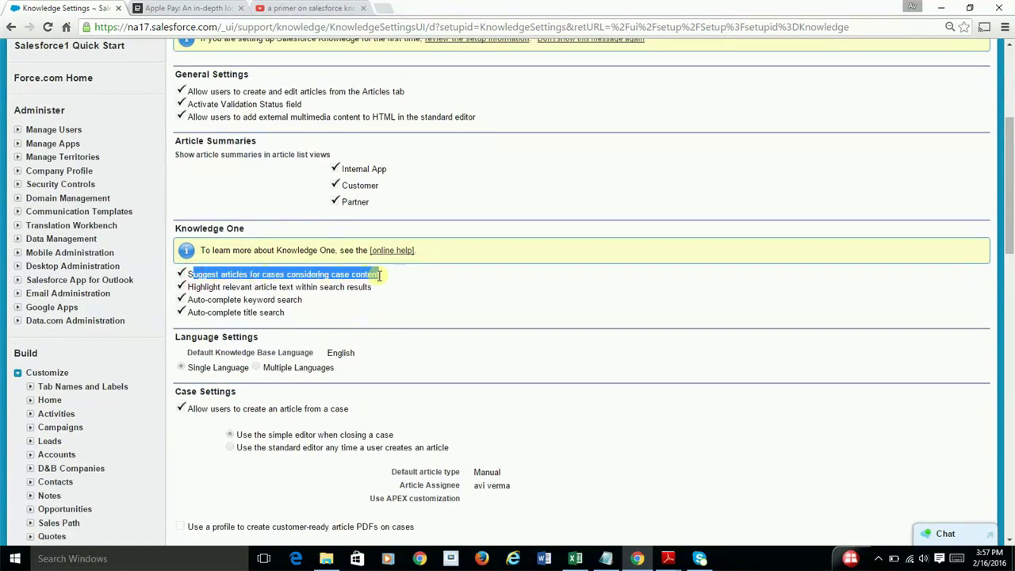
pyautogui.click(401, 278)
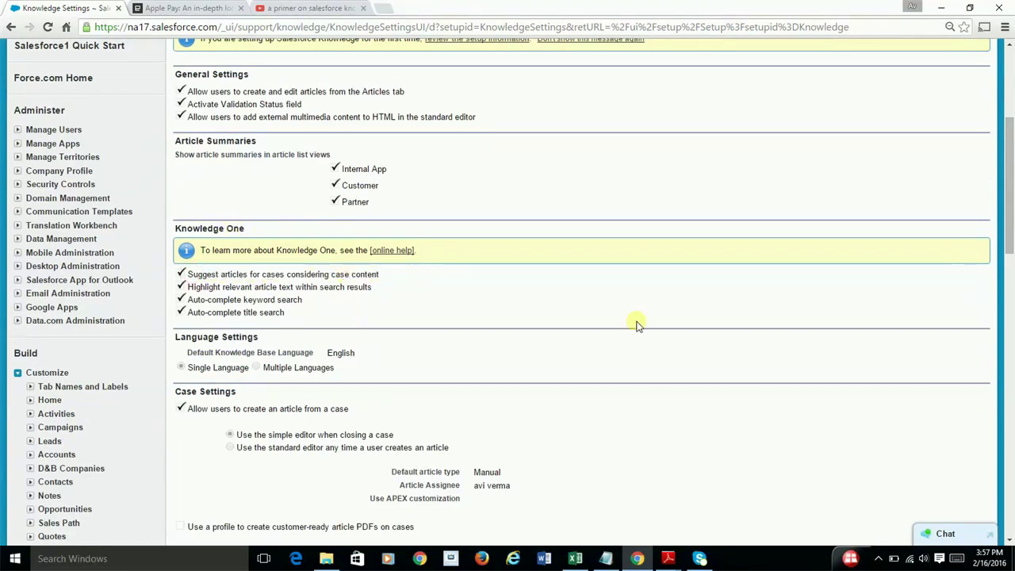
pyautogui.scroll(3, 675, 319)
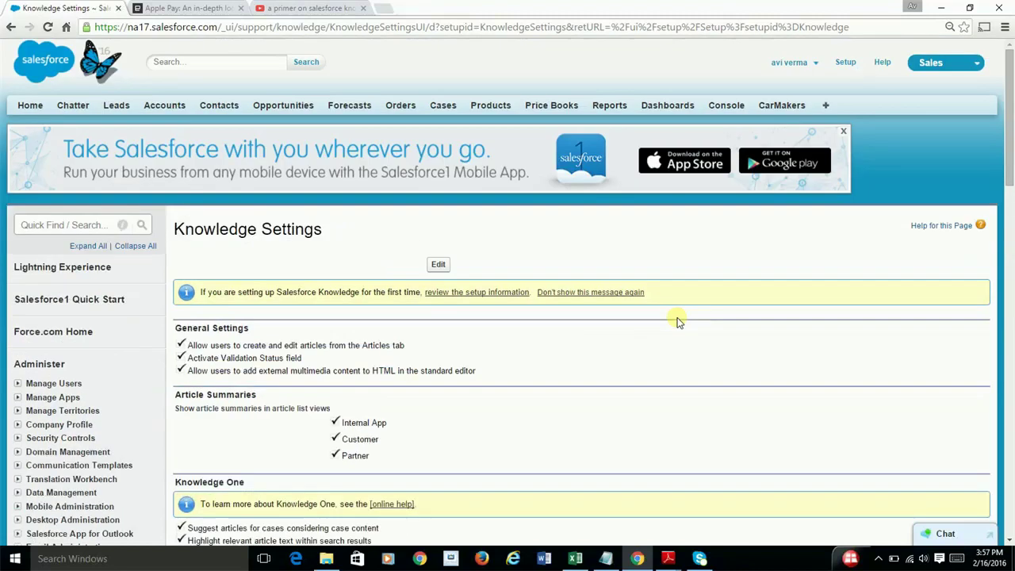
pyautogui.click(964, 64)
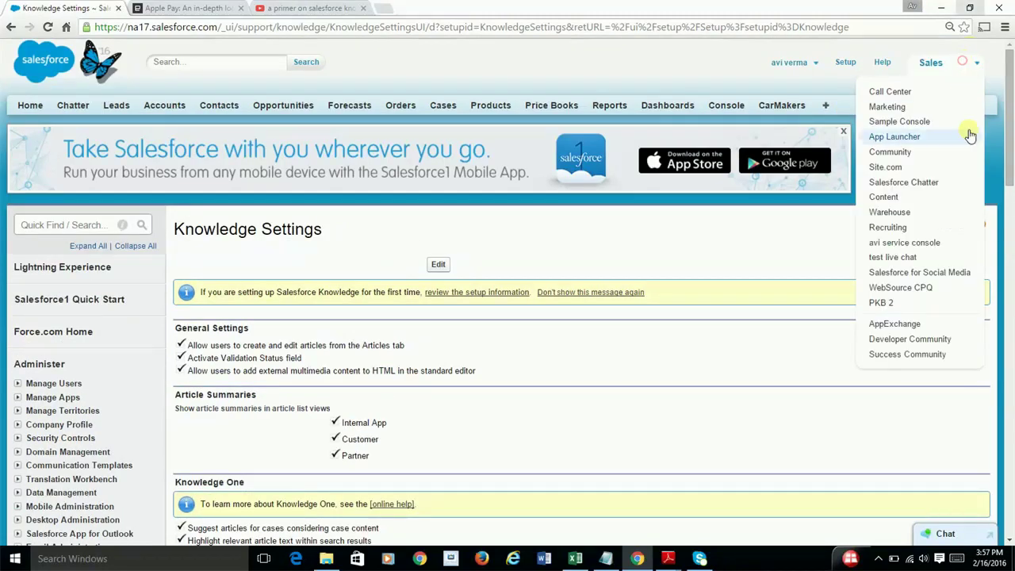
# Step: Switch to the service console app showing the case's Suggested Articles, glancing at the slide deck
pyautogui.click(921, 242)
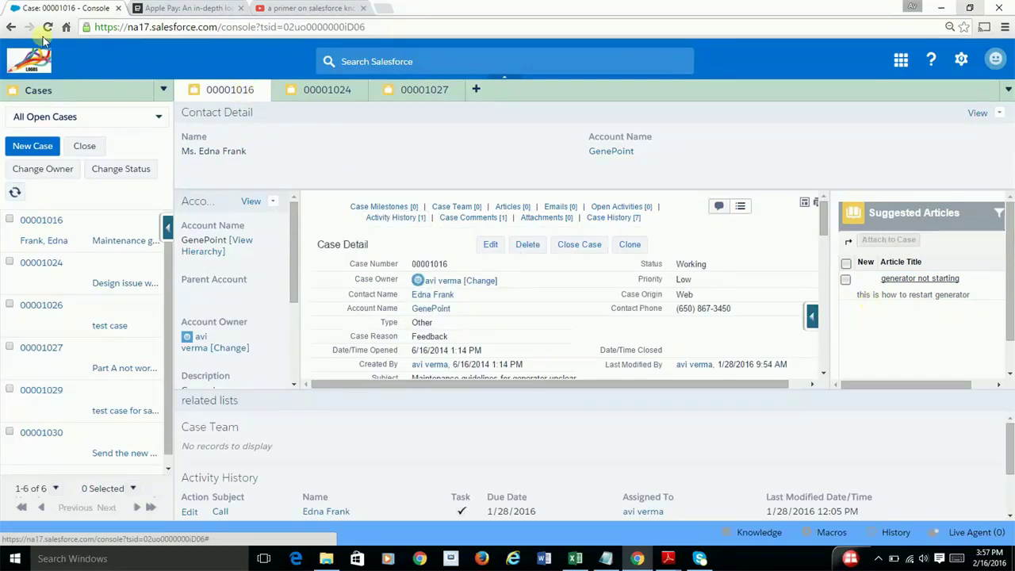
pyautogui.hotkey('alt', 'Tab')
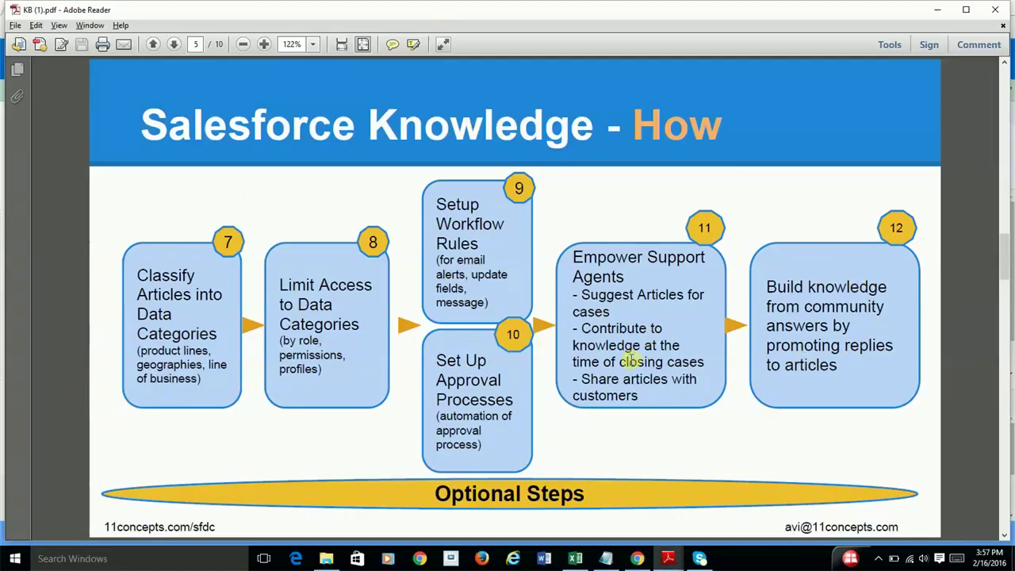
pyautogui.hotkey('alt', 'Tab')
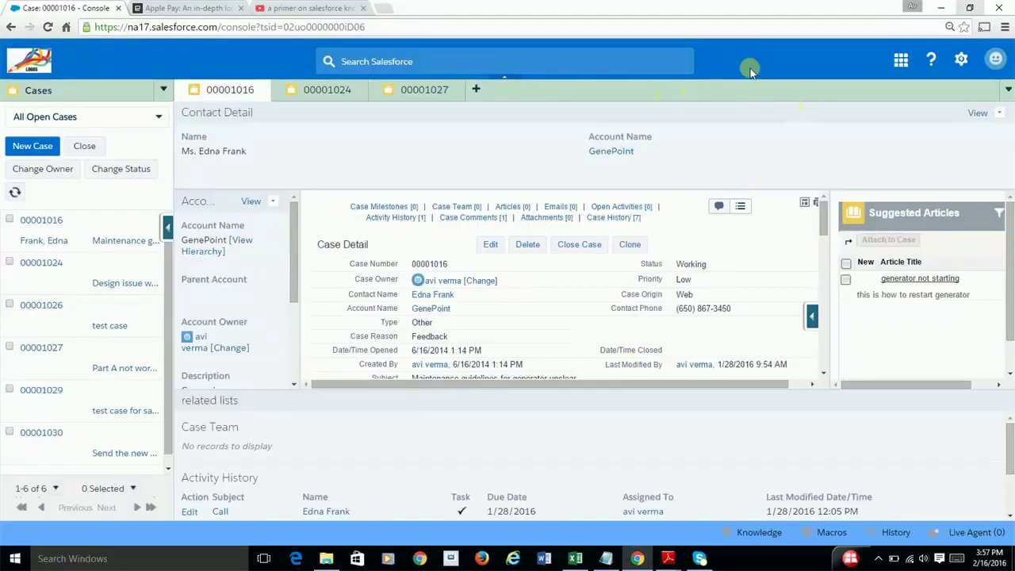
# Step: Switch to the Sales app and open case 00001016, Maintenance guidelines for generator unclear
pyautogui.click(901, 61)
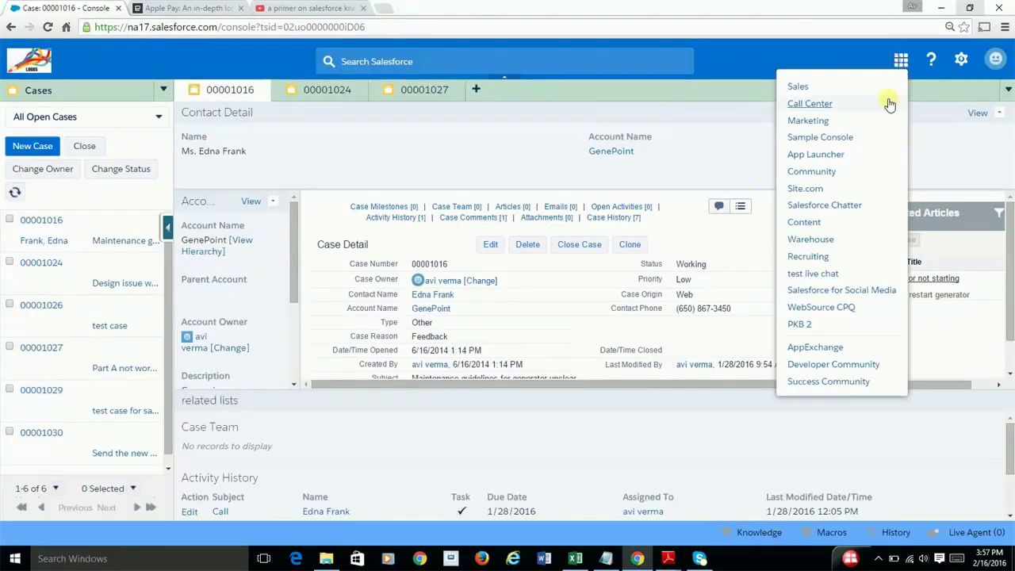
pyautogui.click(796, 87)
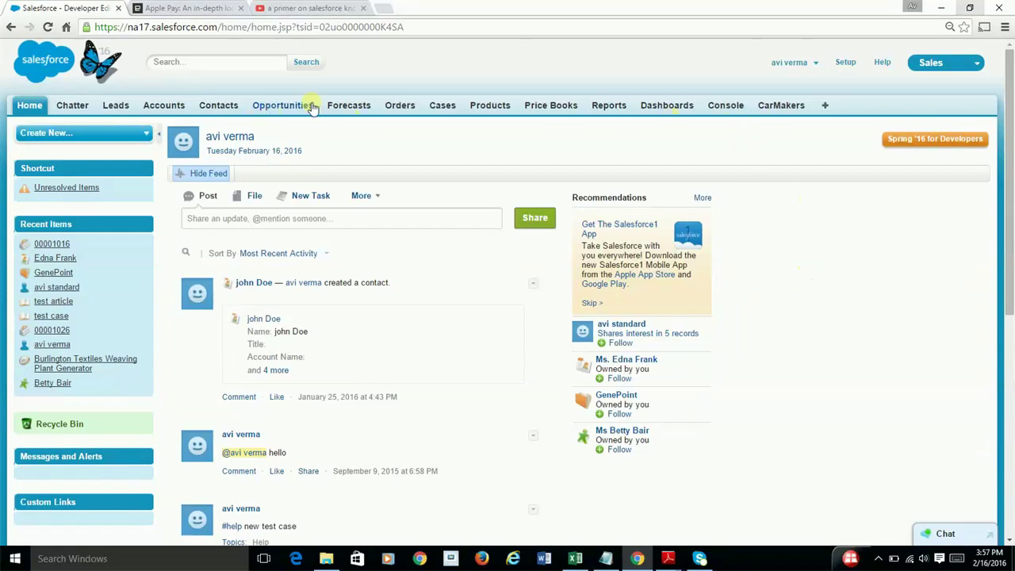
pyautogui.click(442, 105)
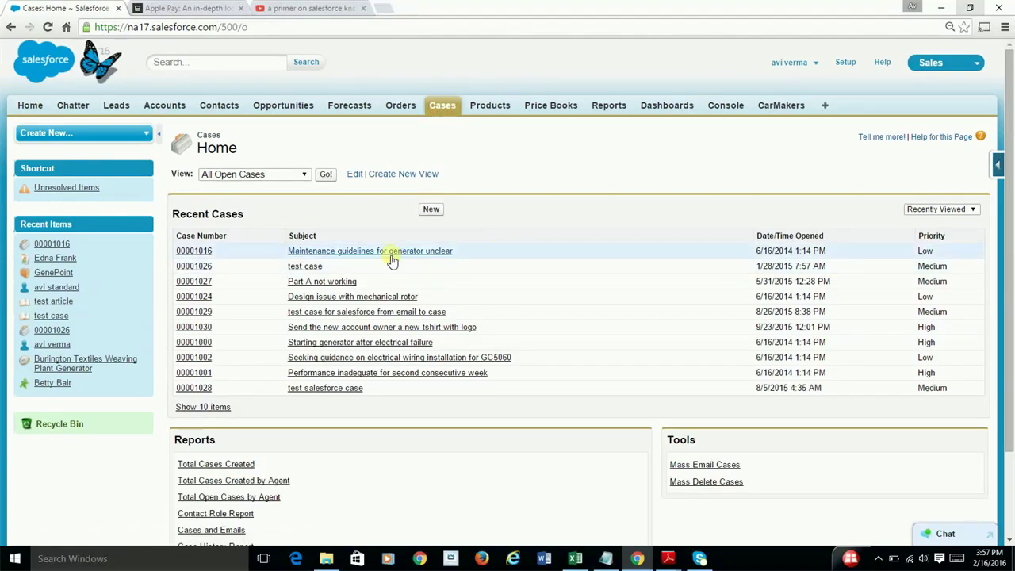
pyautogui.click(391, 251)
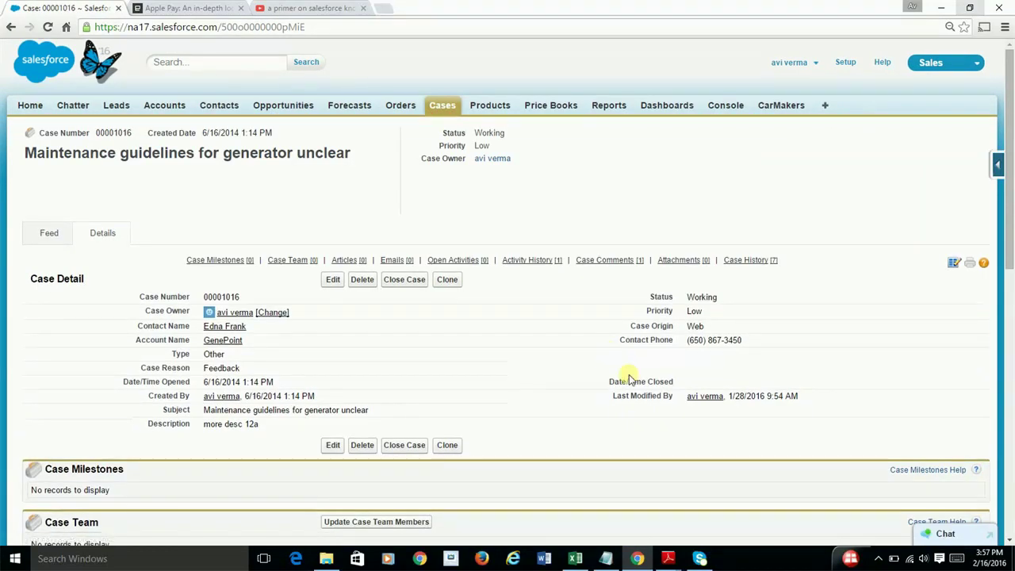
pyautogui.scroll(-2, 618, 370)
# Step: Start closing the case, then cancel so it stays Working
pyautogui.click(410, 161)
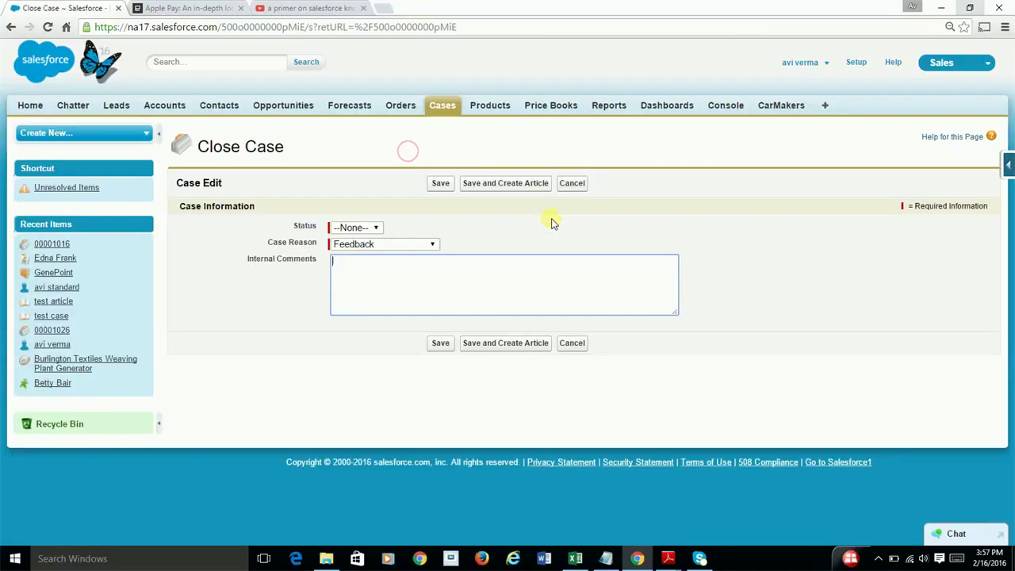
pyautogui.click(404, 267)
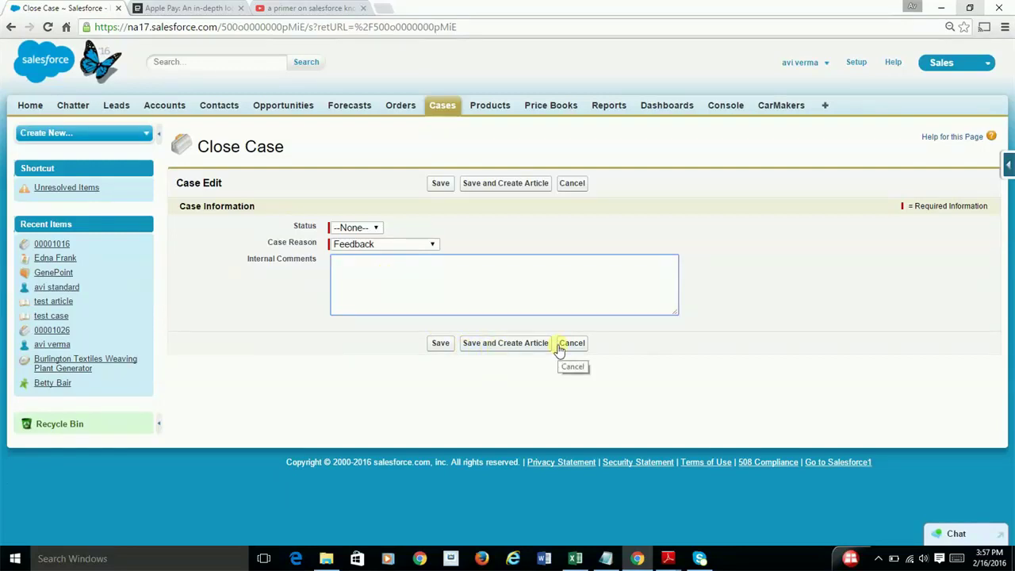
pyautogui.click(571, 186)
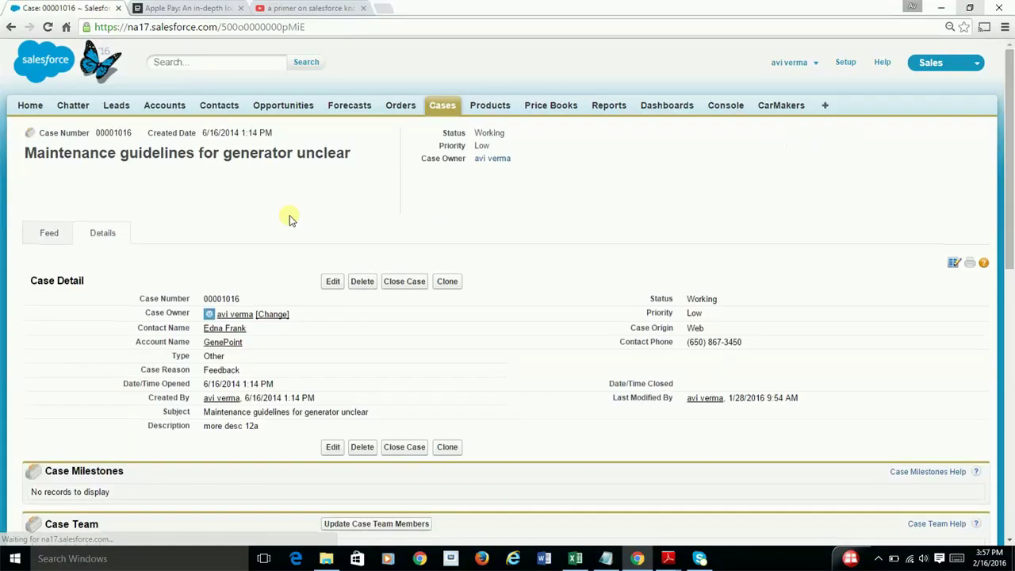
# Step: Go to Setup and open Knowledge Settings through a 'kno' Quick Find search
pyautogui.click(845, 62)
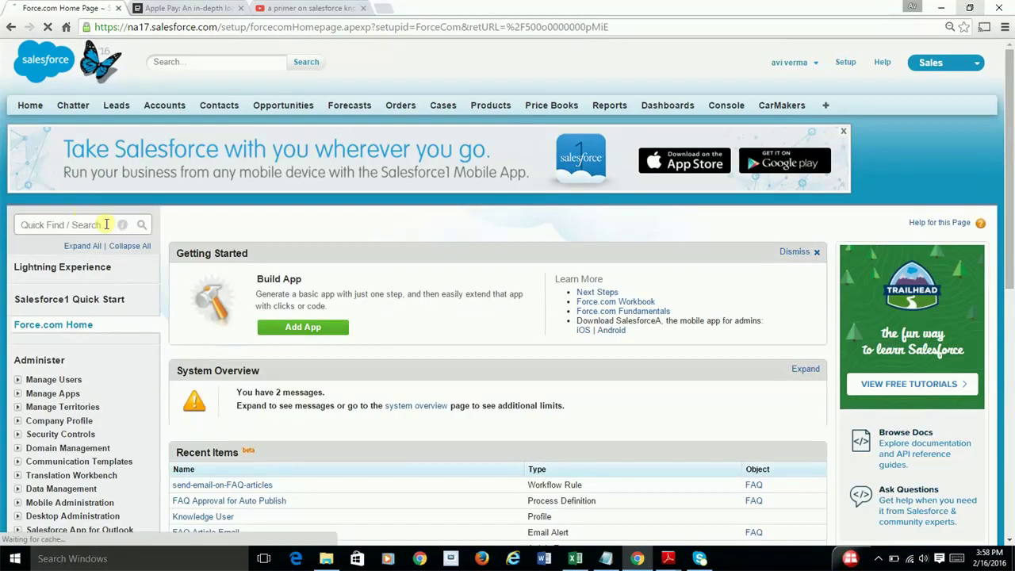
pyautogui.click(105, 224)
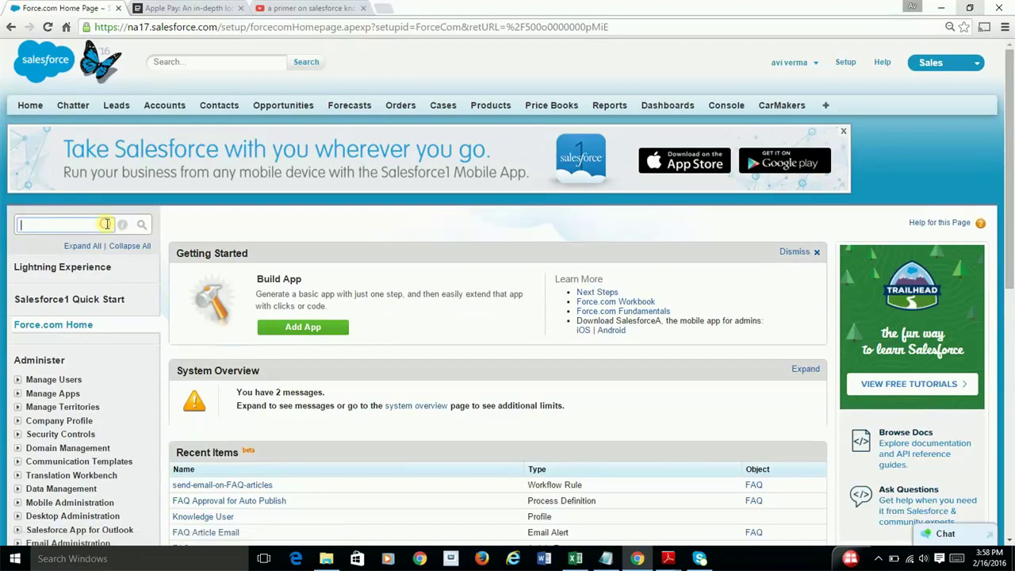
pyautogui.write('knowle')
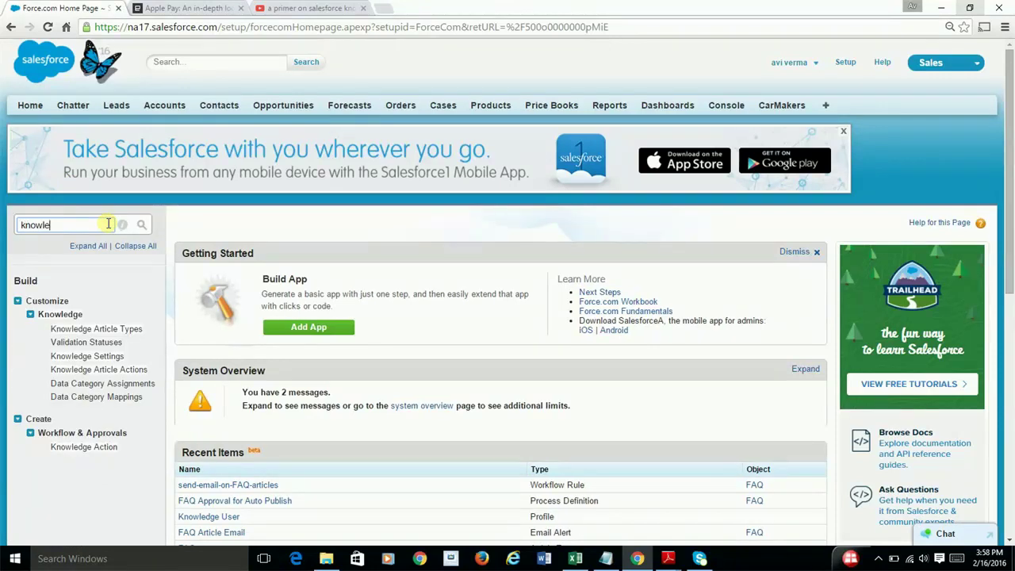
pyautogui.click(111, 359)
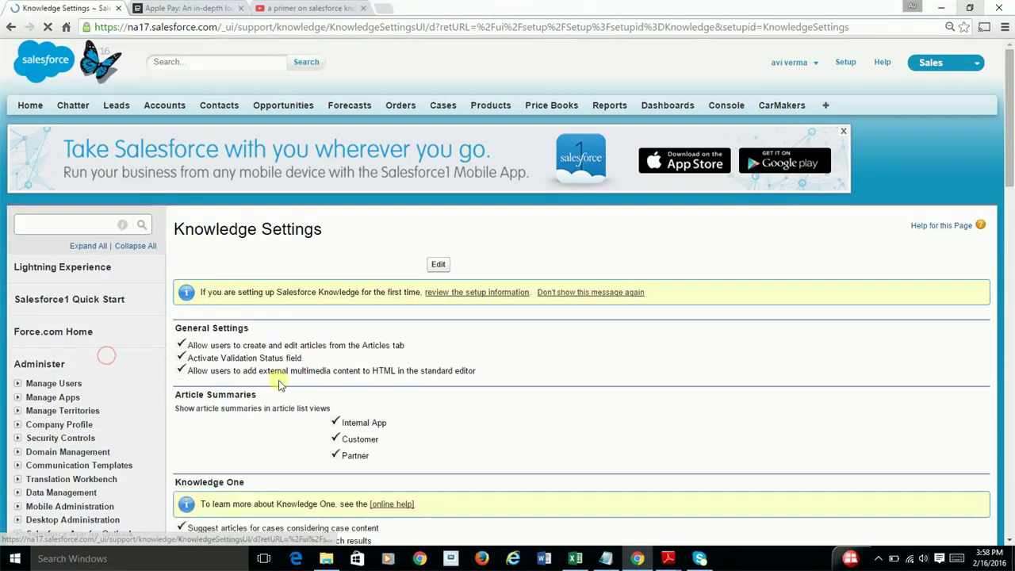
pyautogui.scroll(-6, 281, 372)
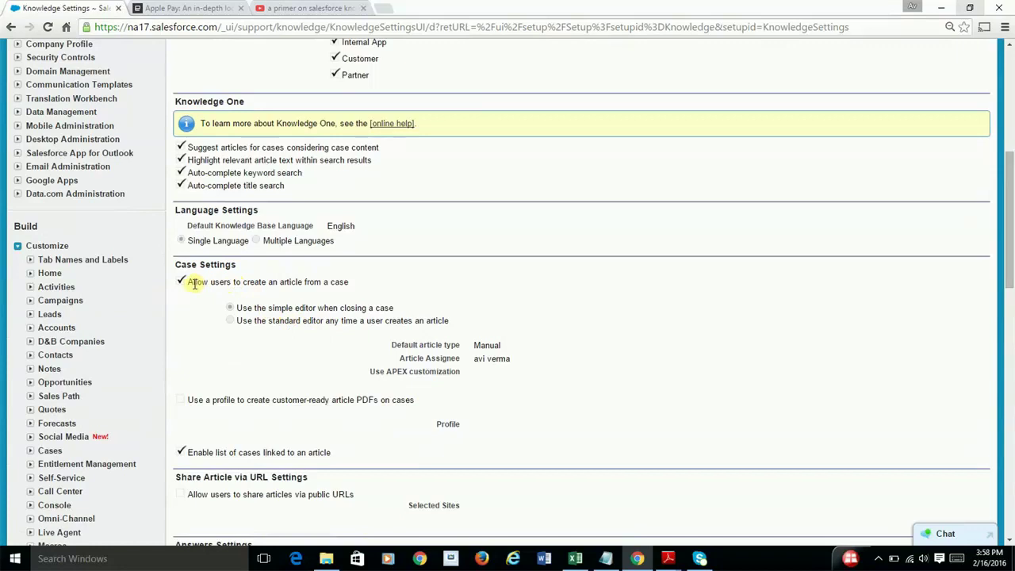
# Step: Highlight the create article from a case option and compare it with the slide deck
pyautogui.moveTo(194, 283); pyautogui.dragTo(386, 285)
pyautogui.click(372, 309)
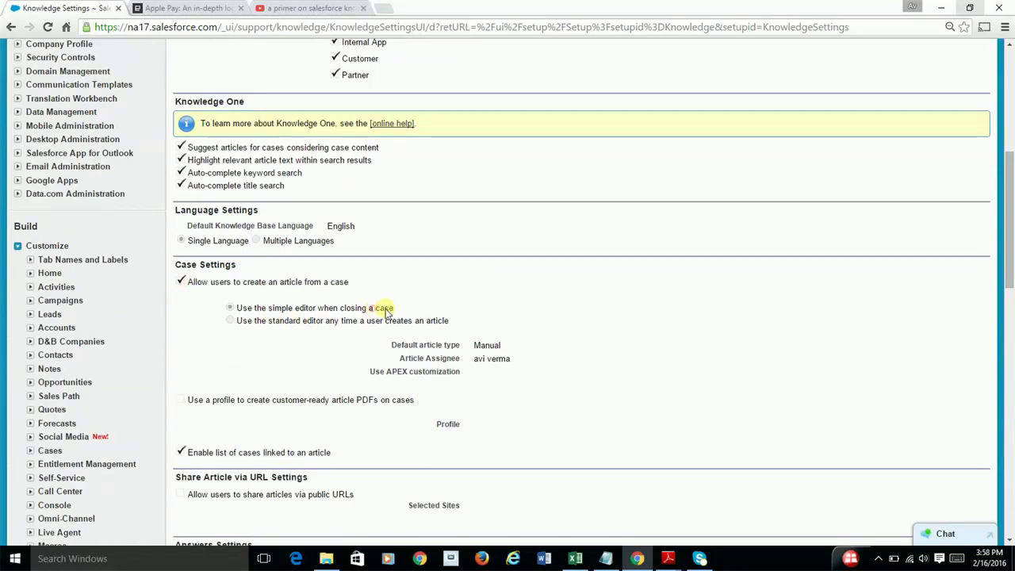
pyautogui.hotkey('alt', 'Tab')
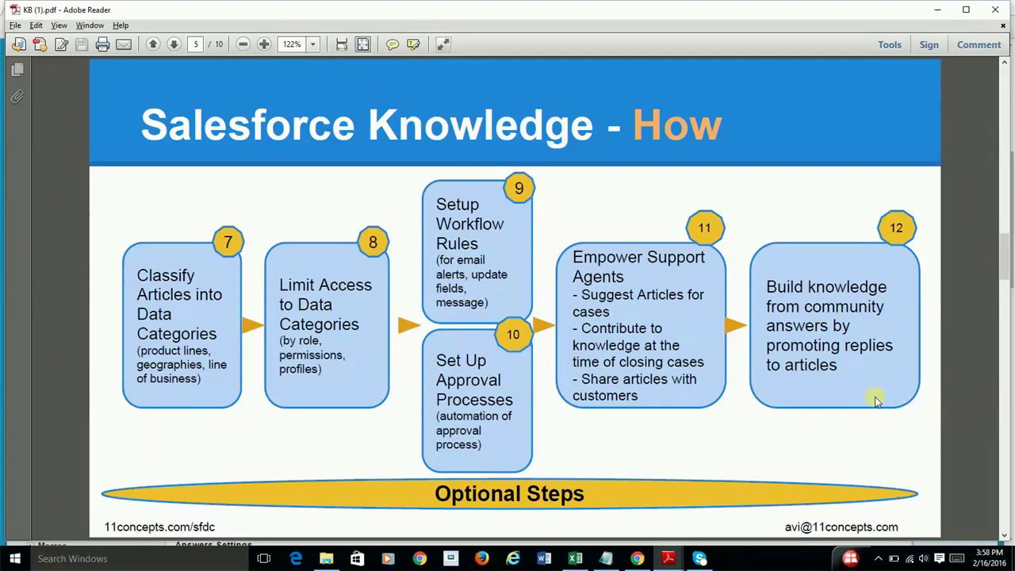
pyautogui.hotkey('alt', 'Tab')
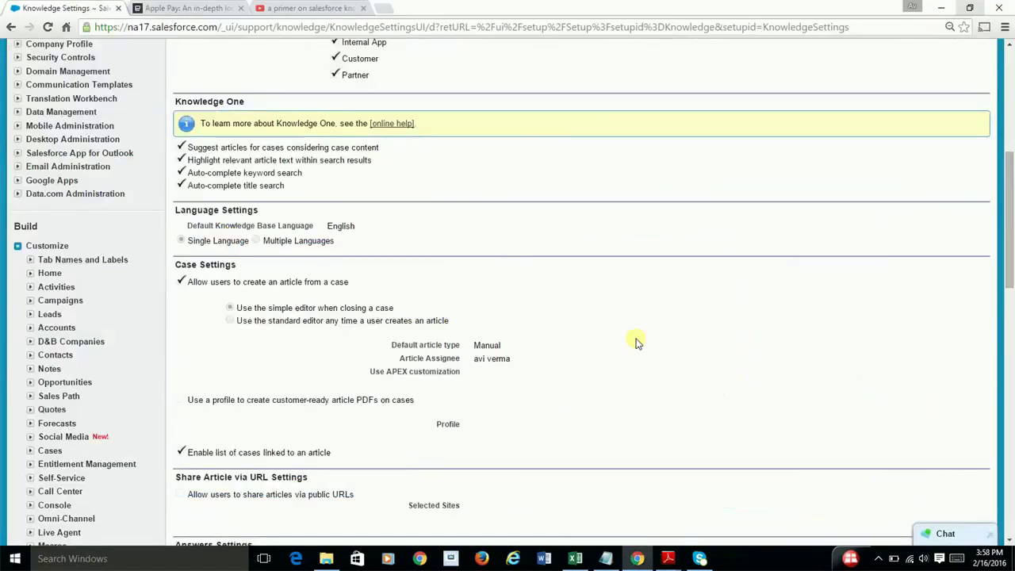
pyautogui.scroll(5, 563, 321)
pyautogui.click(111, 224)
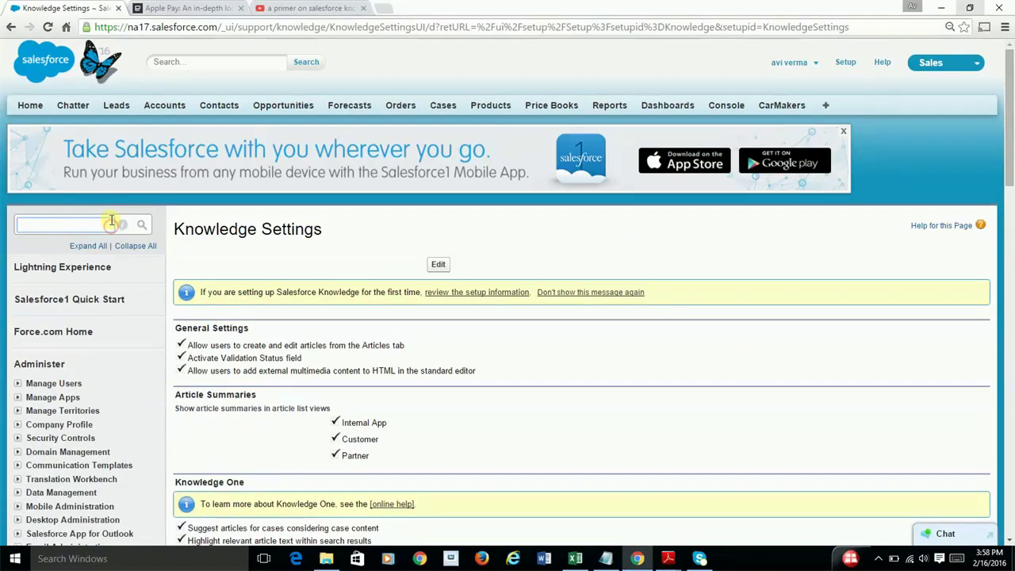
# Step: Filter Setup by 'comm', list All Communities, and open the 11concepts community
pyautogui.write('commu')
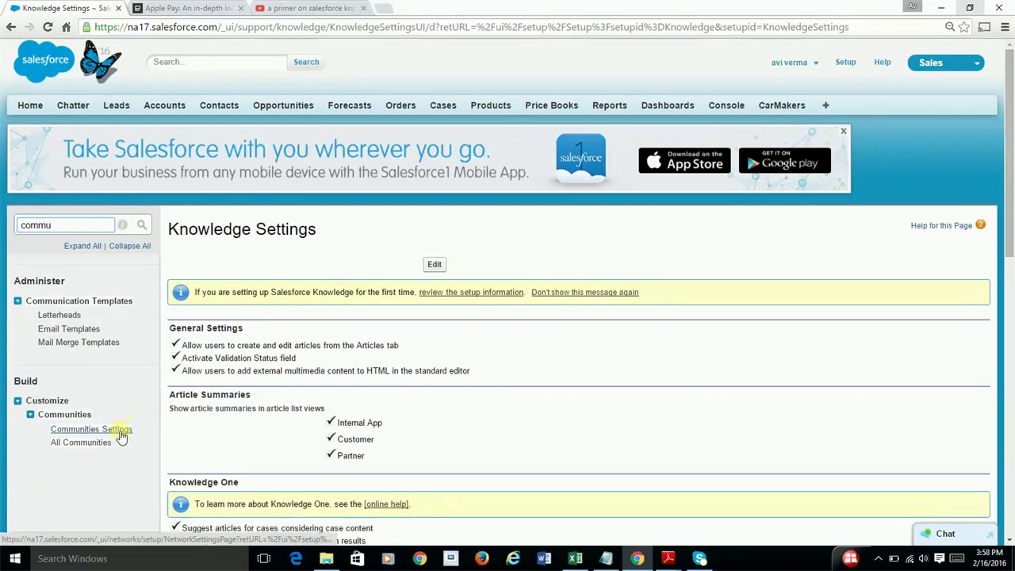
pyautogui.click(96, 443)
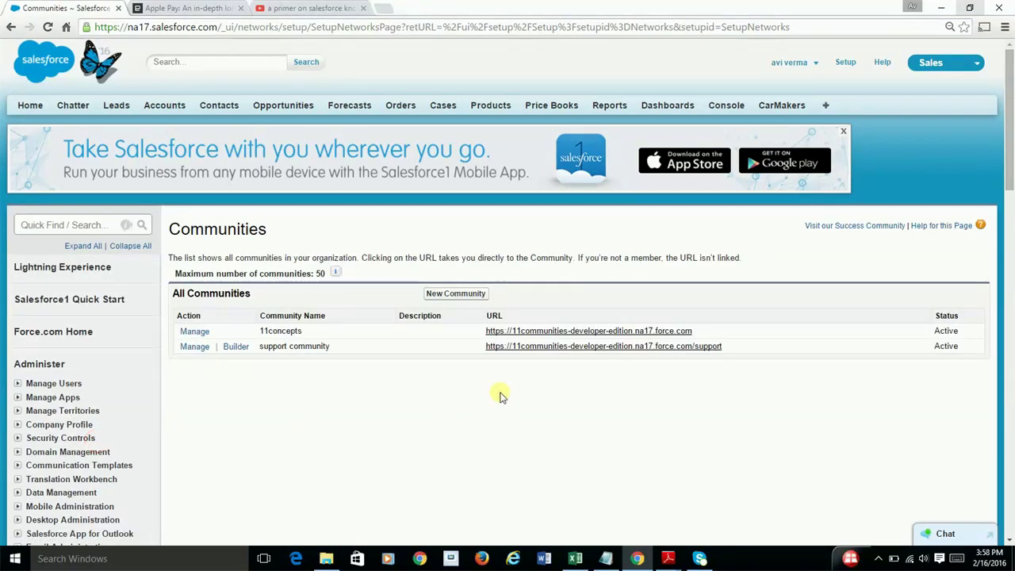
pyautogui.click(553, 334)
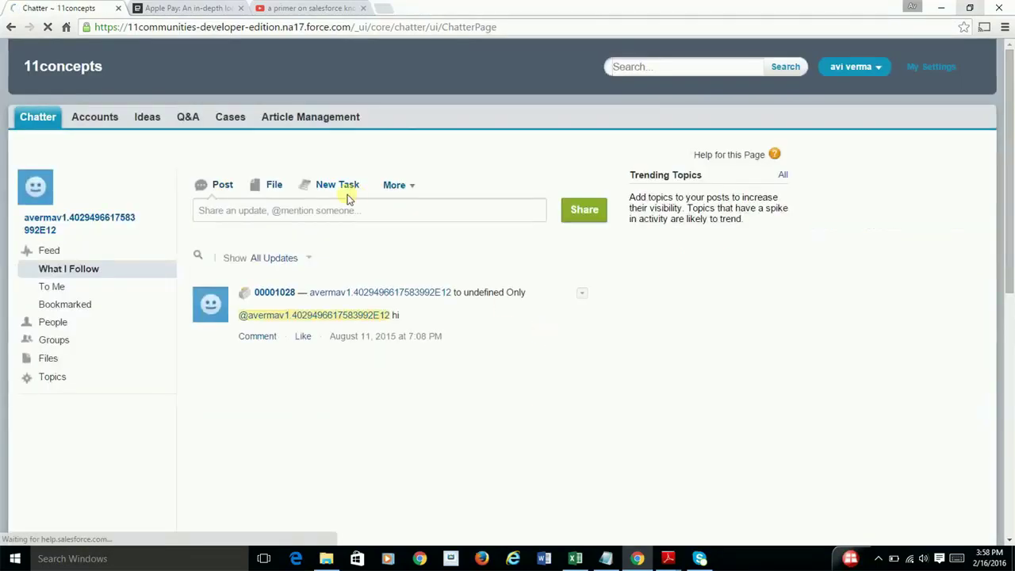
# Step: In the community Q&A tab, filter questions to Unanswered, then to Unsolved
pyautogui.click(192, 120)
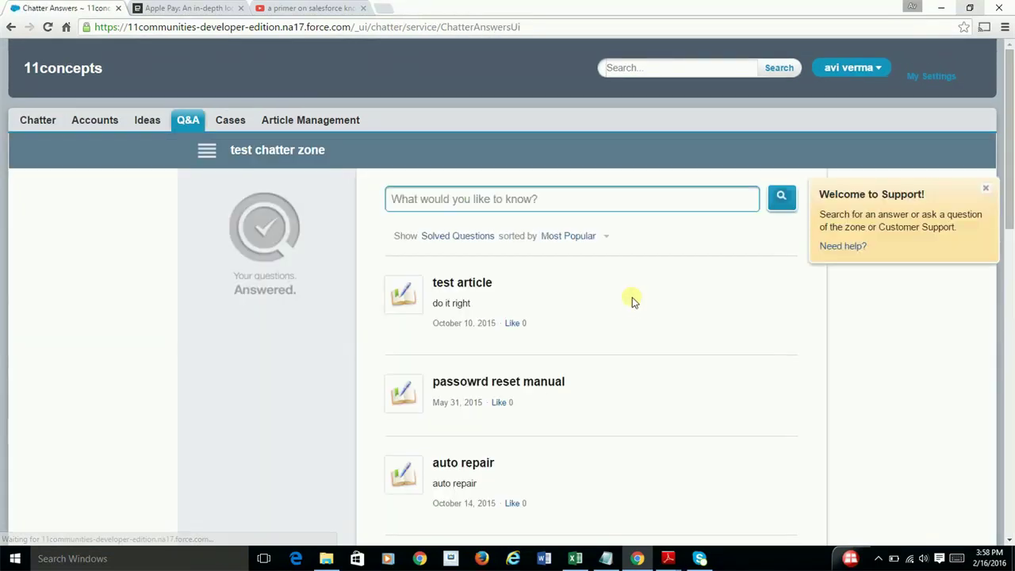
pyautogui.click(471, 235)
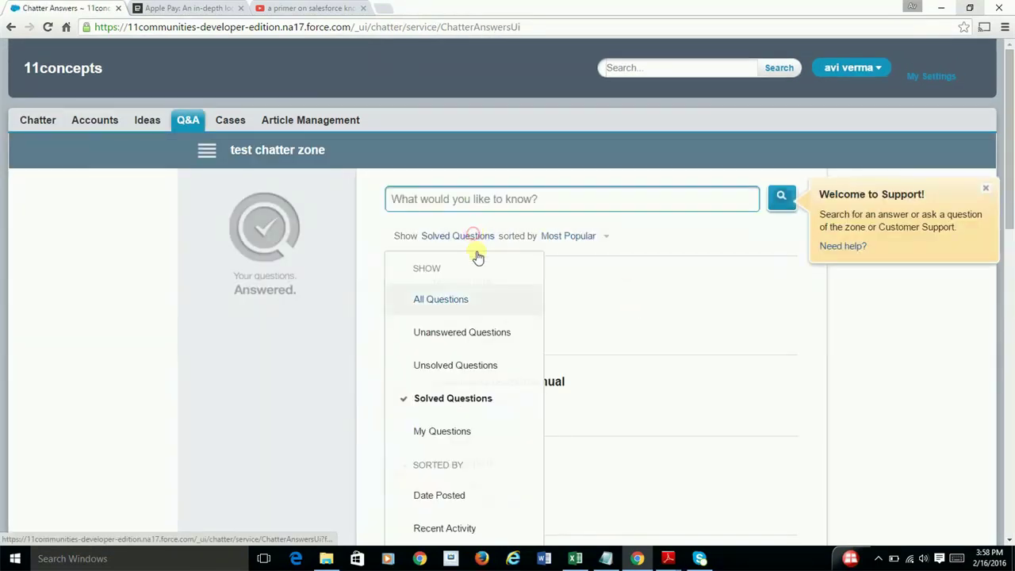
pyautogui.click(467, 333)
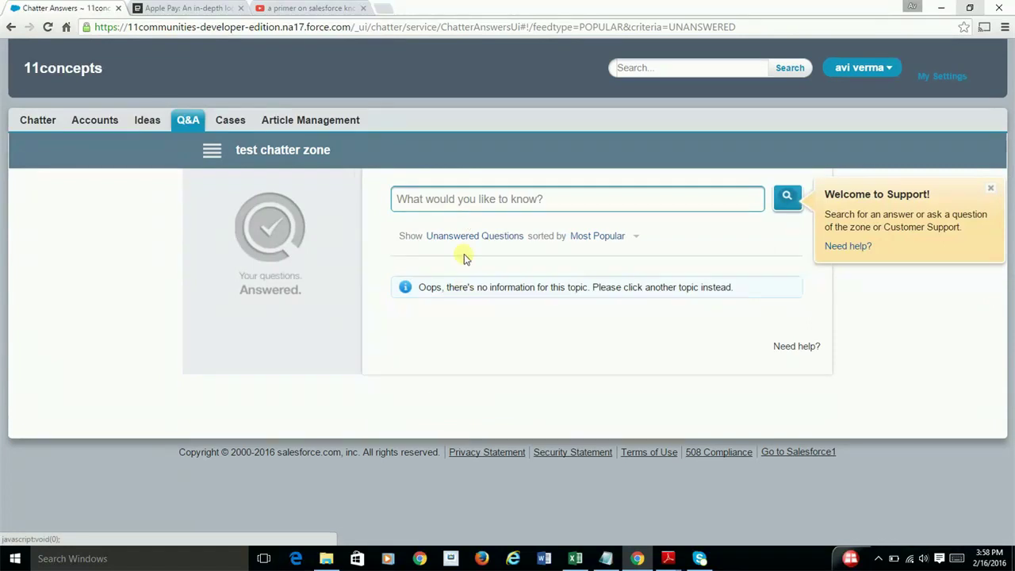
pyautogui.click(468, 235)
pyautogui.click(463, 369)
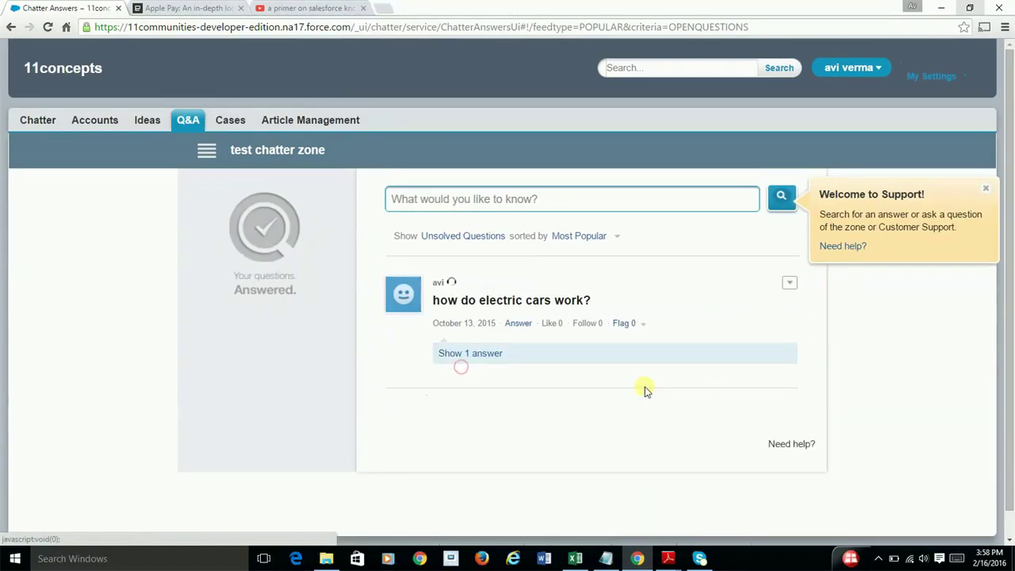
# Step: Expand the electric cars answer, reveal its Promote to Article option, and return to the slides
pyautogui.click(497, 354)
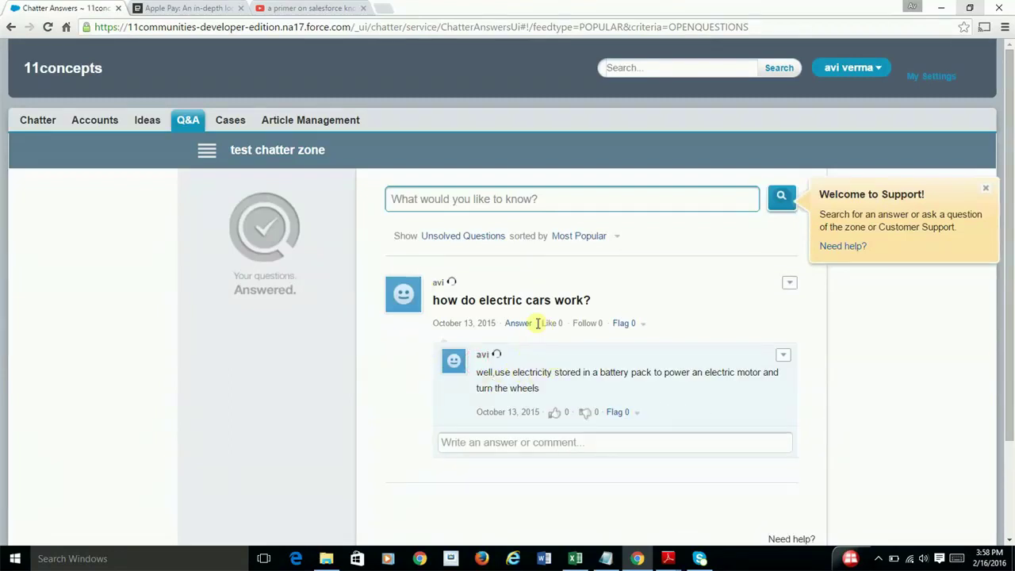
pyautogui.moveTo(642, 422)
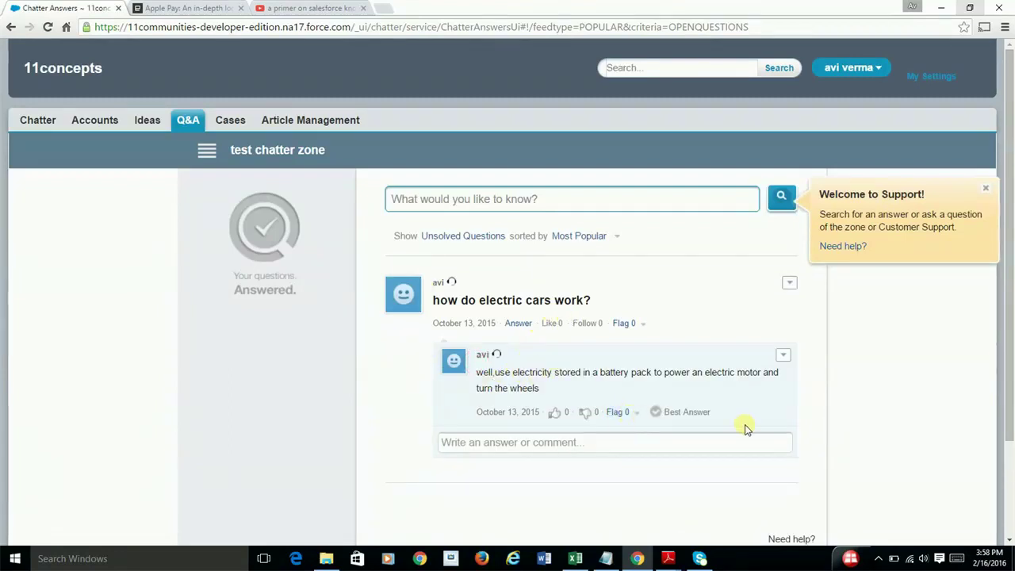
pyautogui.click(783, 356)
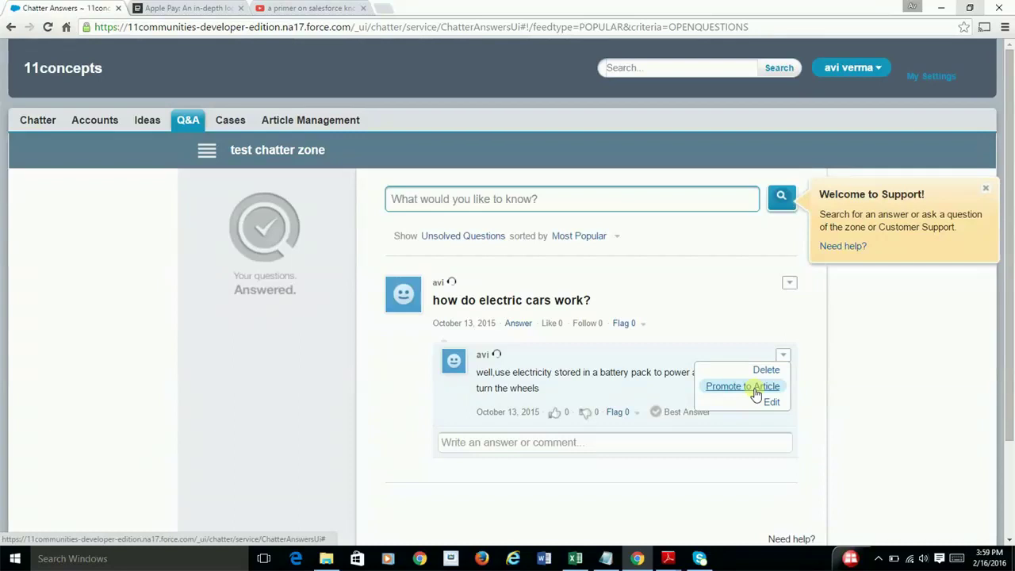
pyautogui.hotkey('alt', 'Tab')
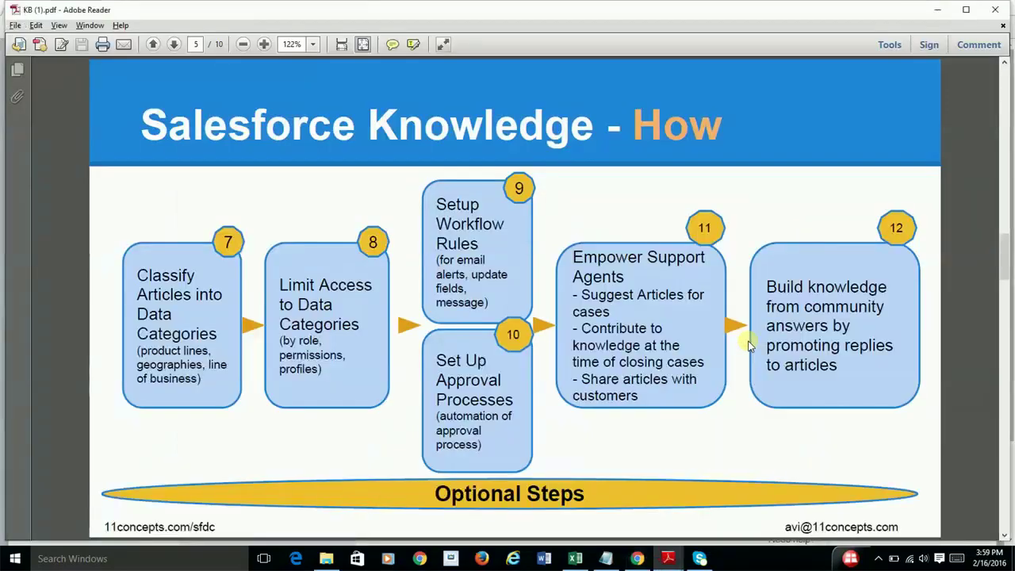